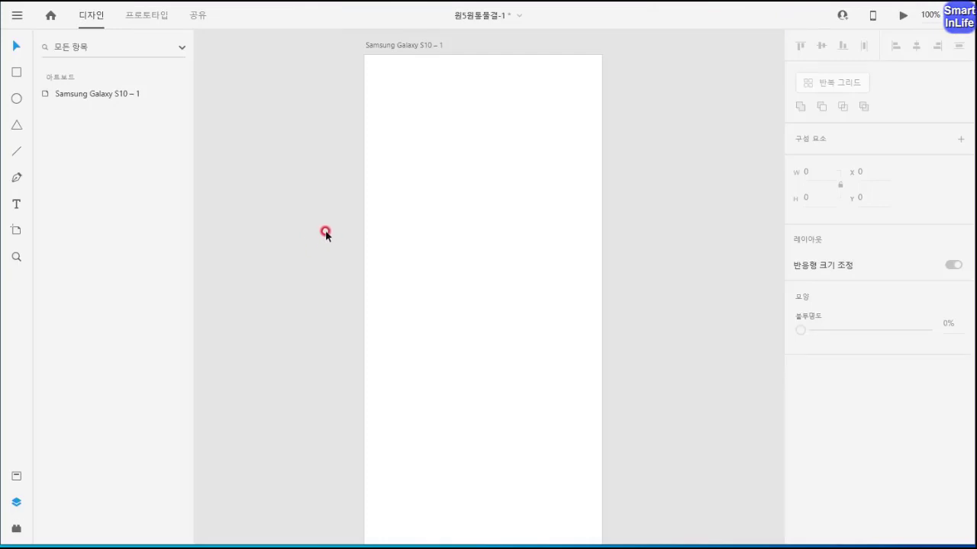
# - Turn on a square grid with a size of 8 for the Samsung Galaxy S10 artboard
pyautogui.click(385, 45)
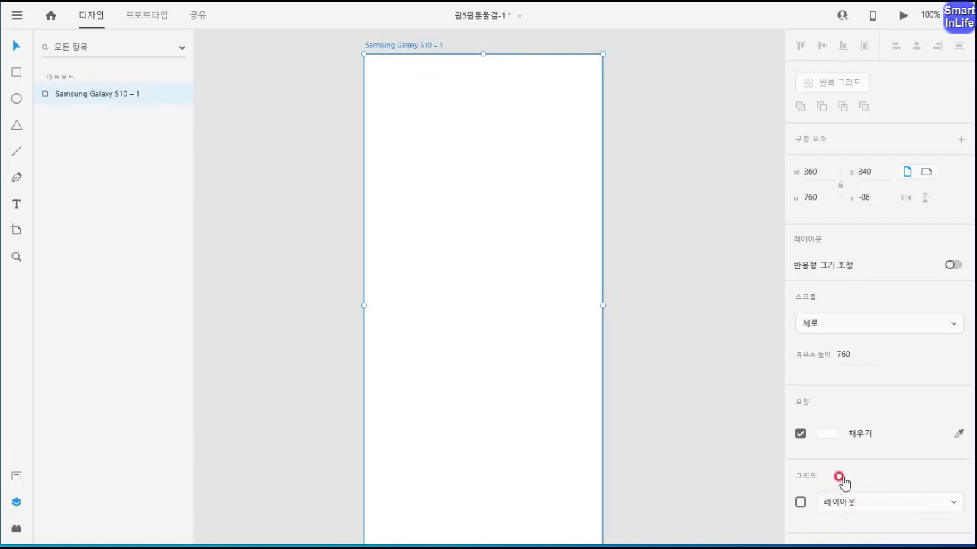
pyautogui.hotkey('ctrl', '2')
pyautogui.moveTo(859, 513)
pyautogui.mouseDown()
pyautogui.moveTo(837, 481)
pyautogui.moveTo(830, 515)
pyautogui.mouseUp()
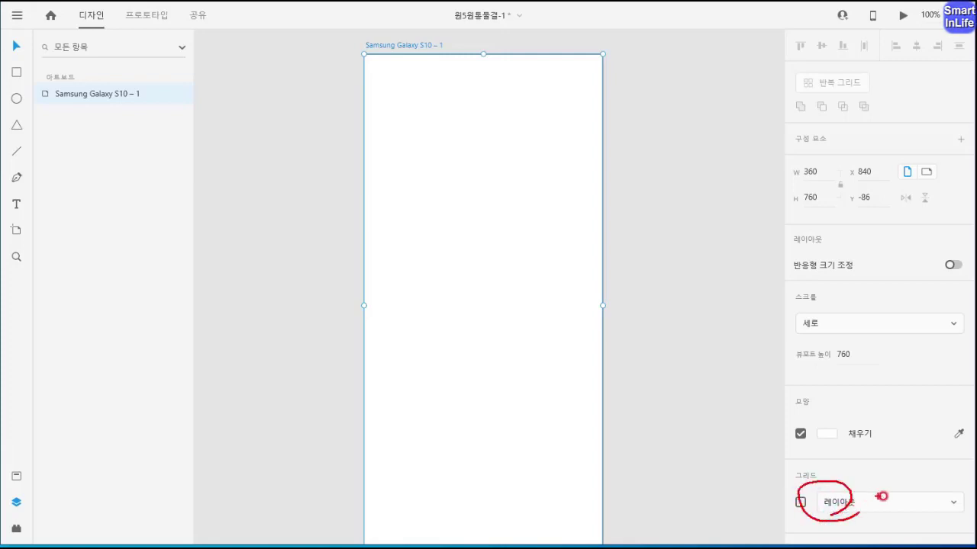
pyautogui.press('Escape')
pyautogui.click(848, 501)
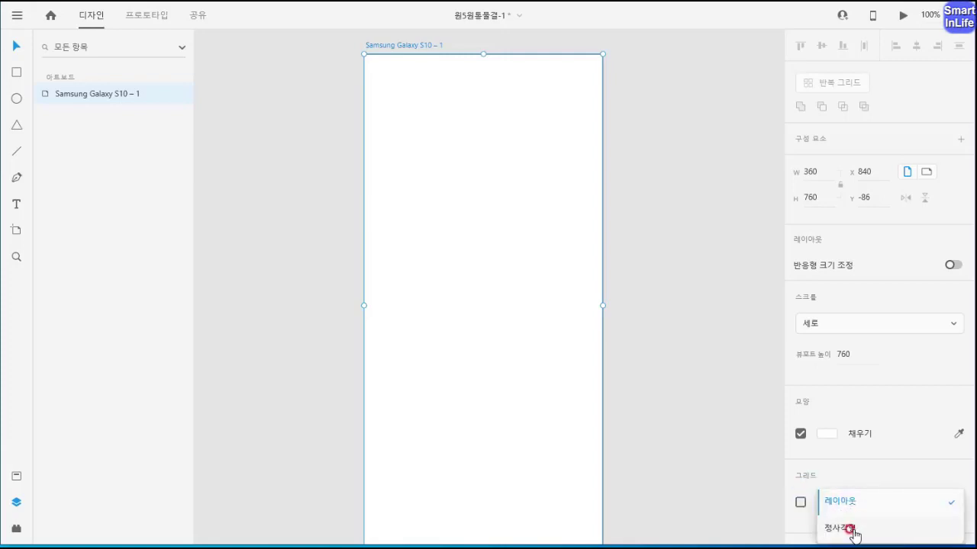
pyautogui.click(850, 529)
pyautogui.scroll(-3, 862, 489)
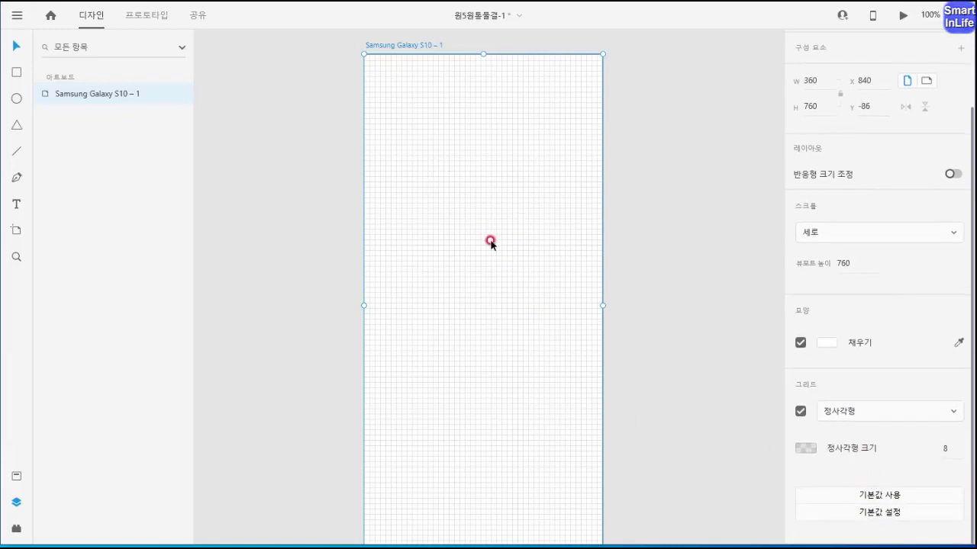
pyautogui.click(950, 452)
# - Draw a grid-snapped rectangle in the artboard's upper half and size it to 208 × 160
pyautogui.click(17, 73)
pyautogui.scroll(5, 390, 139)
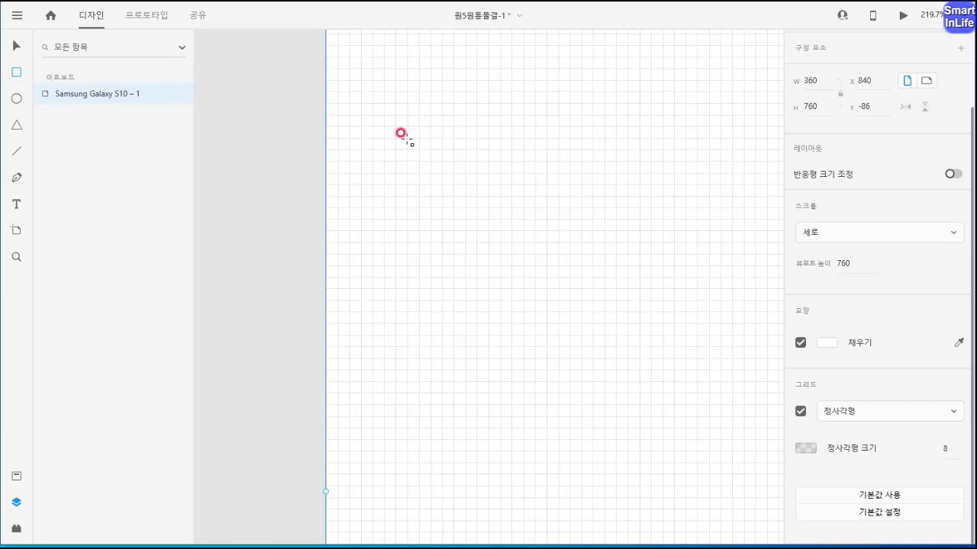
pyautogui.moveTo(406, 138)
pyautogui.mouseDown()
pyautogui.moveTo(549, 257)
pyautogui.moveTo(710, 334)
pyautogui.moveTo(711, 367)
pyautogui.mouseUp()
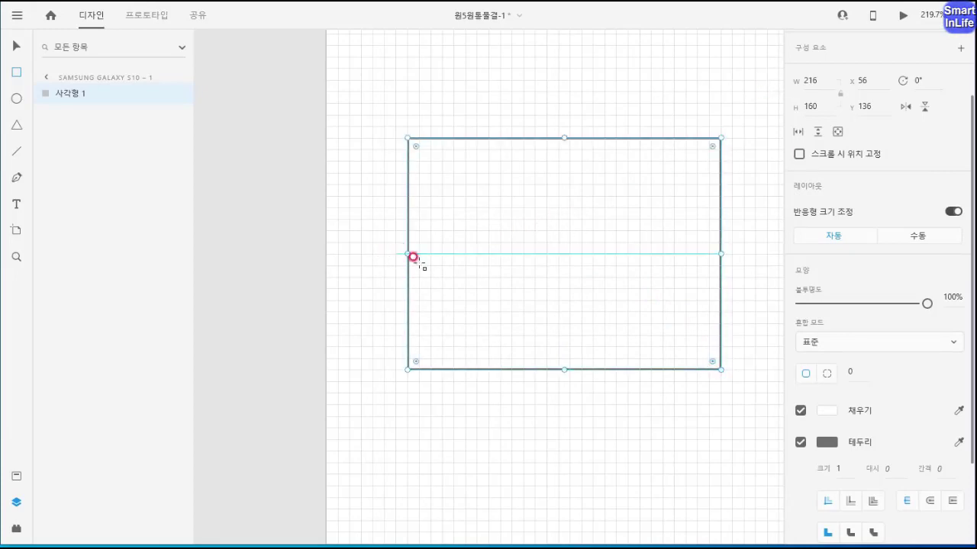
pyautogui.click(822, 81)
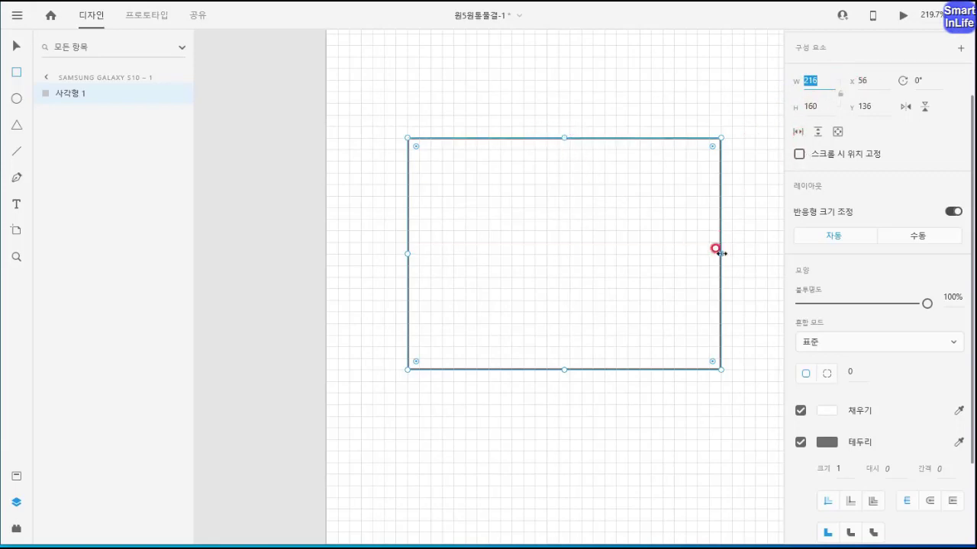
pyautogui.moveTo(715, 249); pyautogui.dragTo(708, 248)
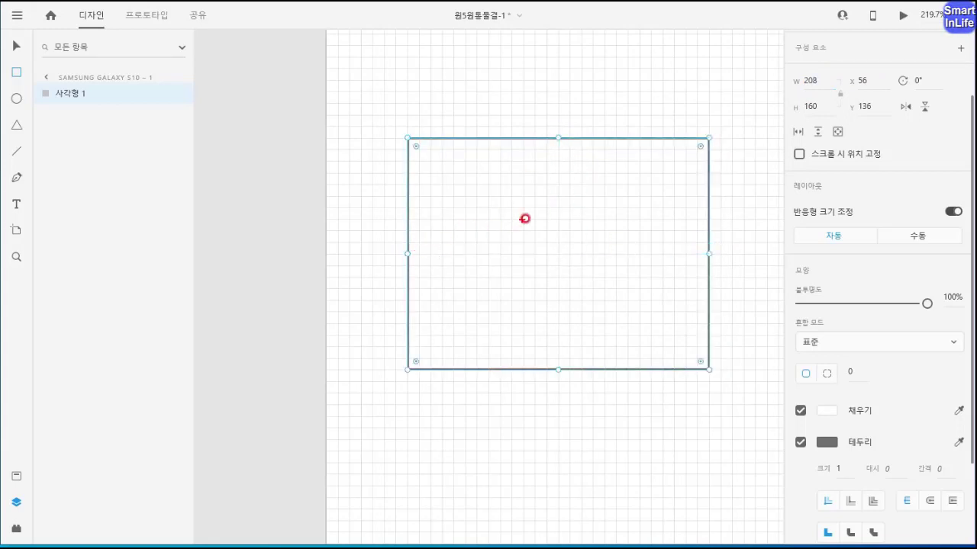
pyautogui.moveTo(576, 151); pyautogui.dragTo(566, 173)
pyautogui.moveTo(410, 241); pyautogui.dragTo(412, 277)
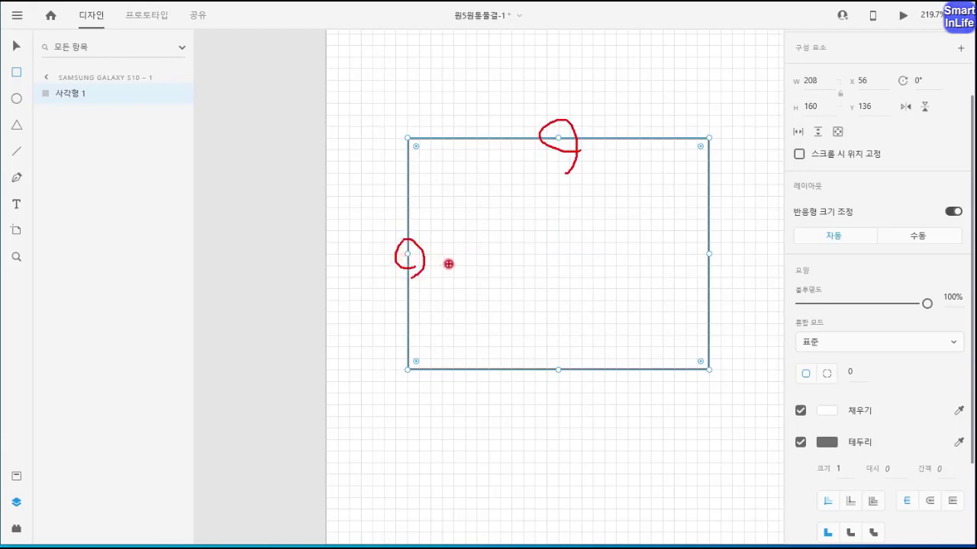
pyautogui.press('Escape')
pyautogui.press('v')
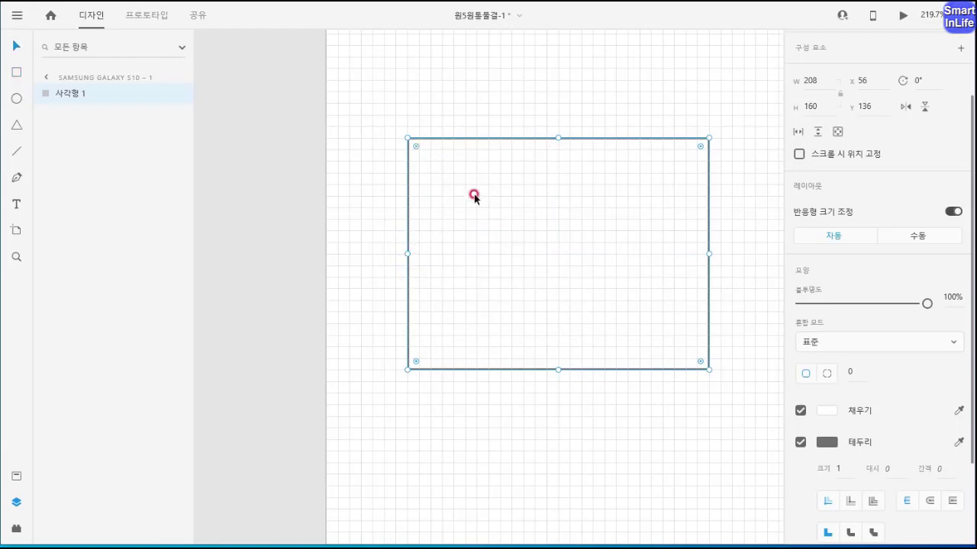
# - Give the rectangle a solid red fill and remove its border
pyautogui.click(818, 410)
pyautogui.moveTo(691, 355); pyautogui.dragTo(713, 351)
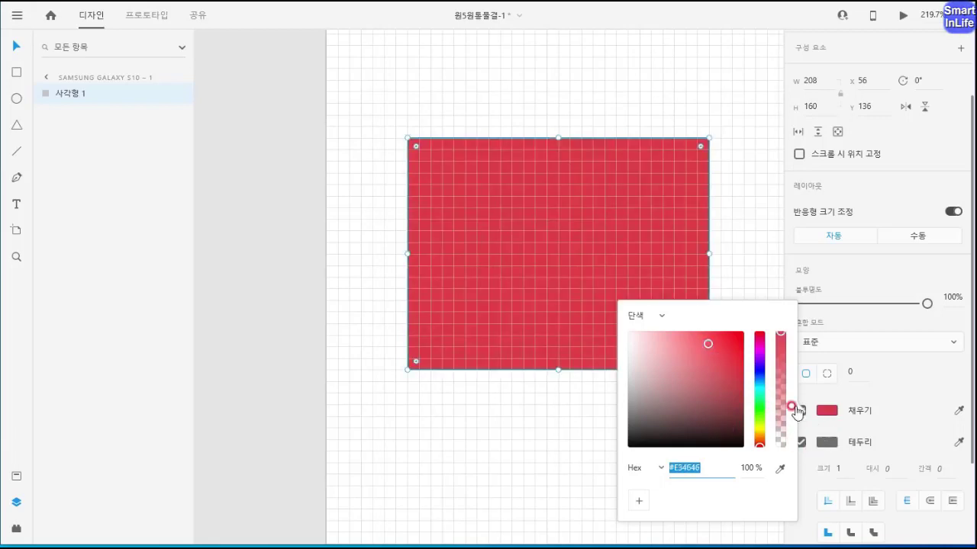
pyautogui.click(822, 440)
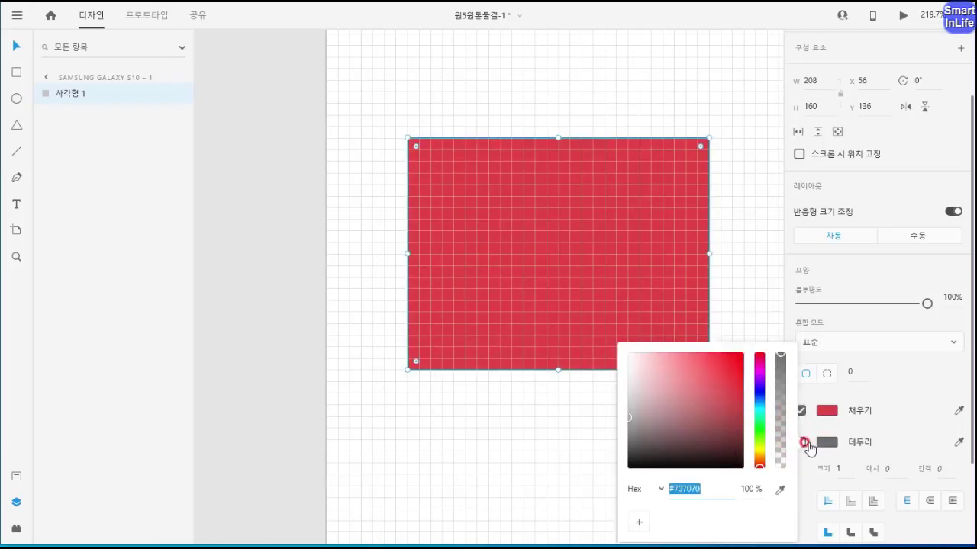
pyautogui.click(820, 442)
pyautogui.click(800, 443)
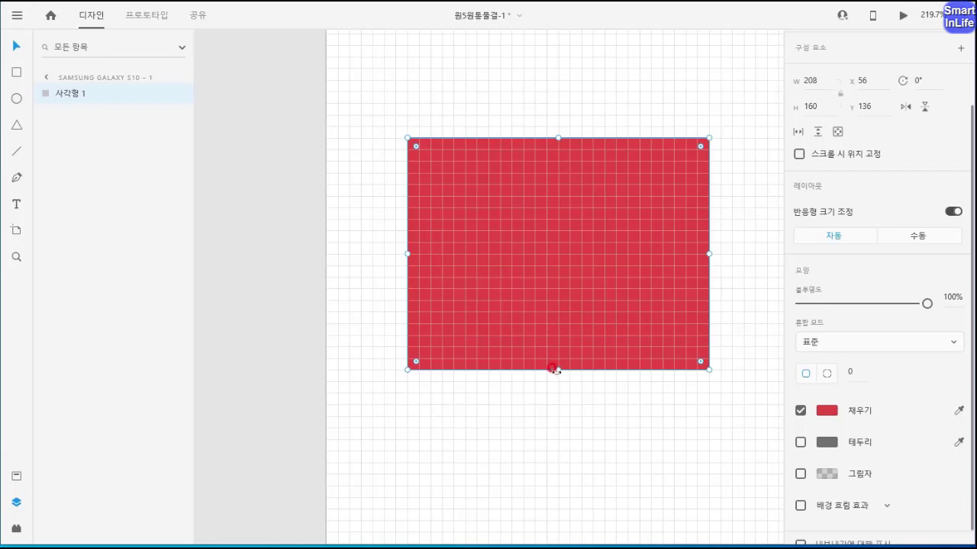
pyautogui.doubleClick(445, 224)
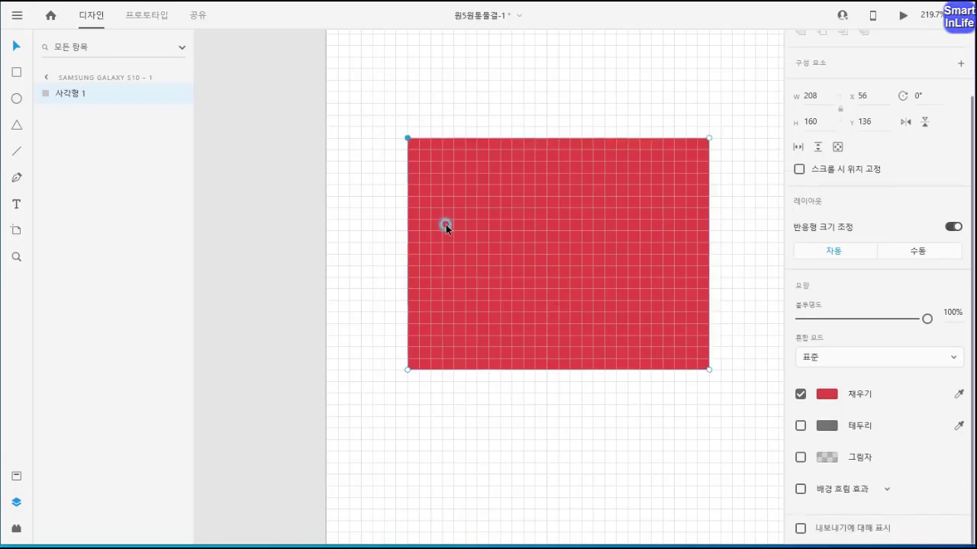
pyautogui.click(405, 137)
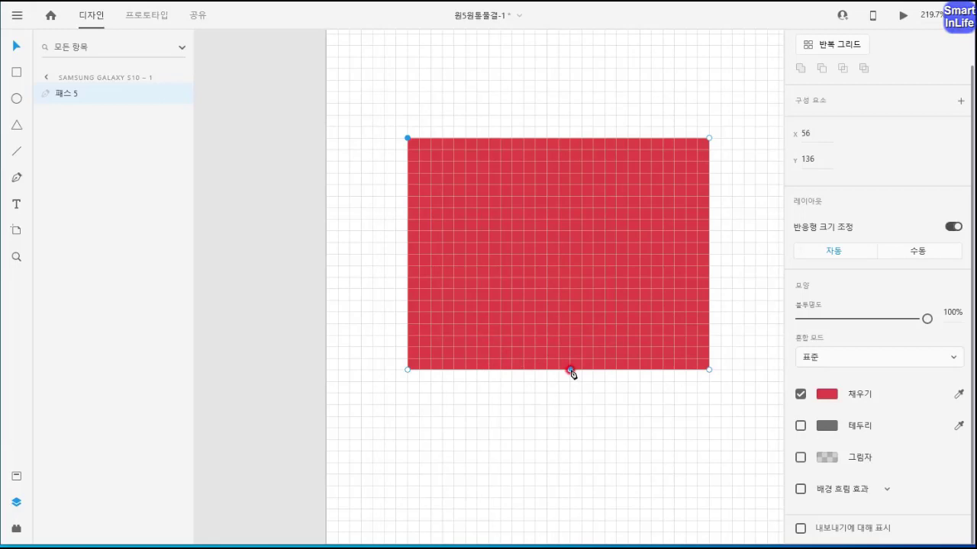
pyautogui.hotkey('ctrl', 'z')
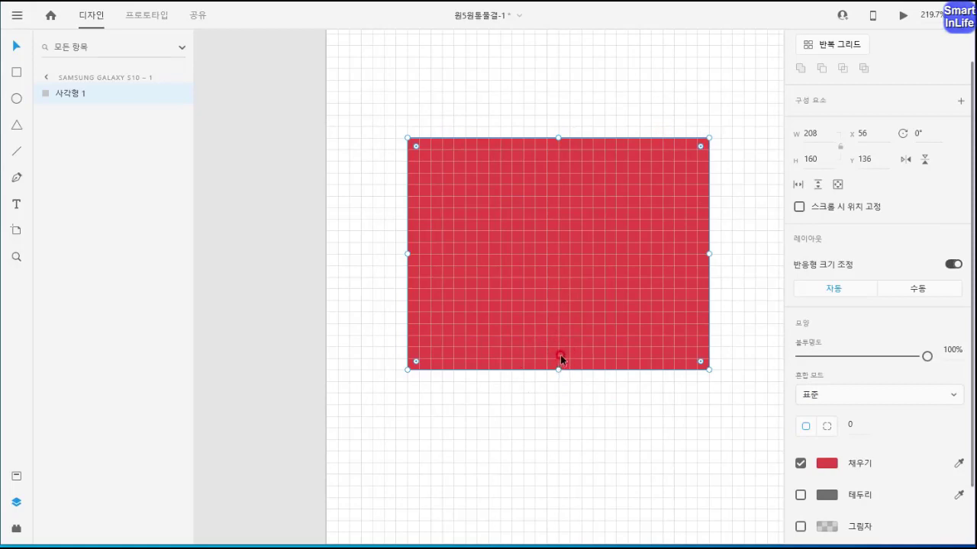
# - Bulge the rectangle's bottom edge into a smooth downward curve by adding a centre anchor point at X 160, Y 312
pyautogui.doubleClick(607, 318)
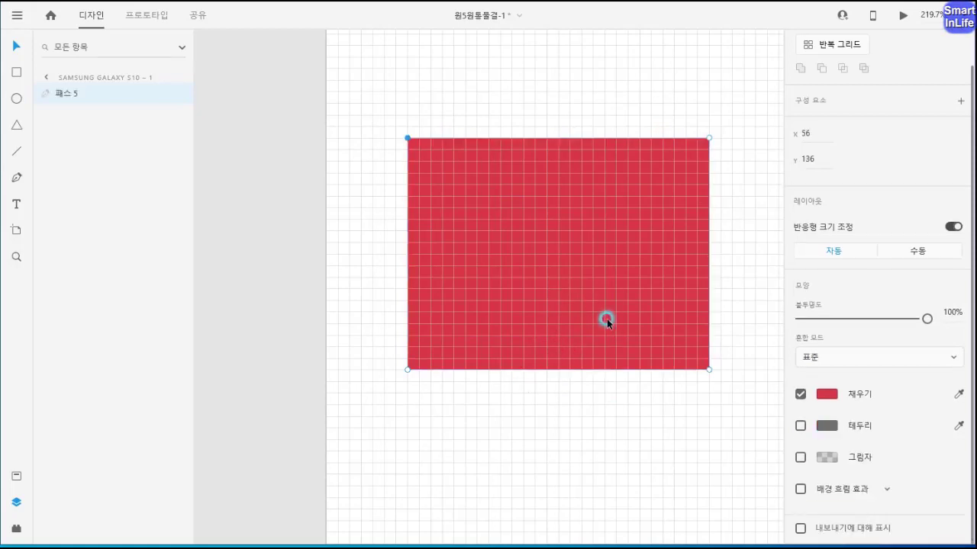
pyautogui.click(559, 370)
pyautogui.moveTo(558, 372); pyautogui.dragTo(562, 379)
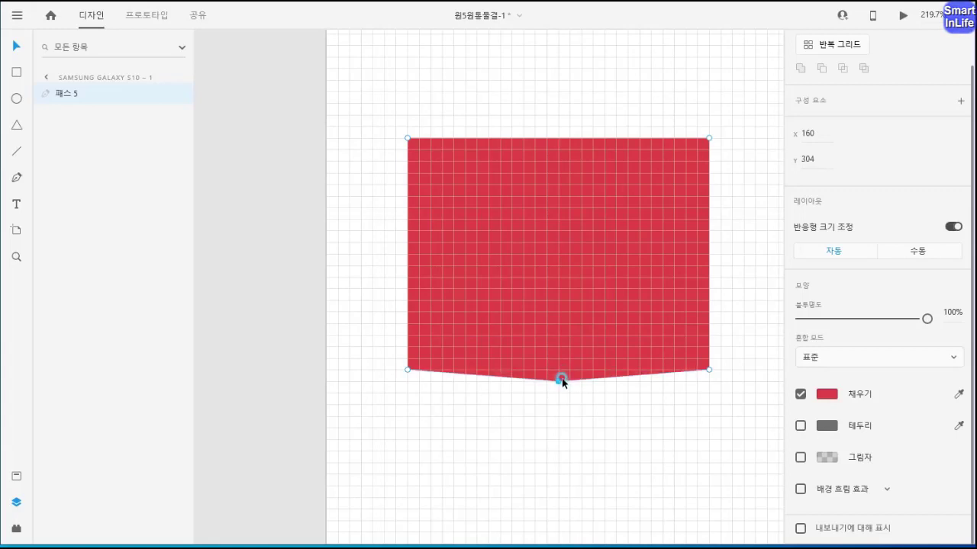
pyautogui.click(563, 389)
pyautogui.doubleClick(557, 382)
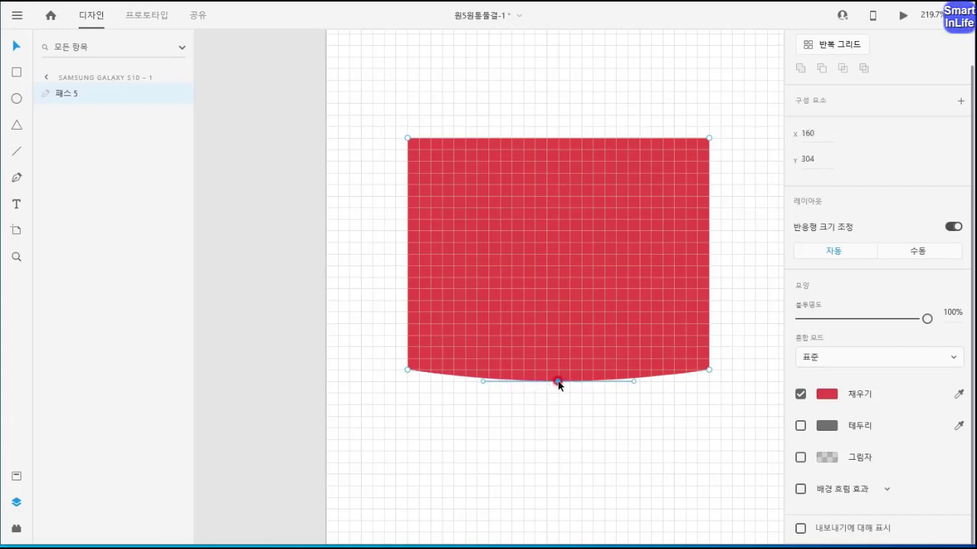
pyautogui.moveTo(558, 382); pyautogui.dragTo(558, 394)
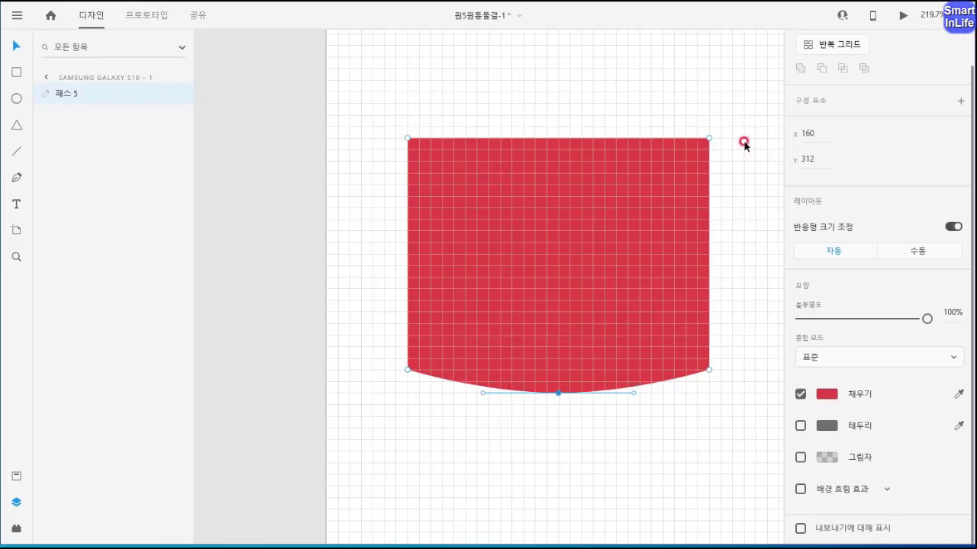
# - Draw a 208 × 40 ellipse as wide as the red body and centre it on the body's top edge at Y 116
pyautogui.click(21, 103)
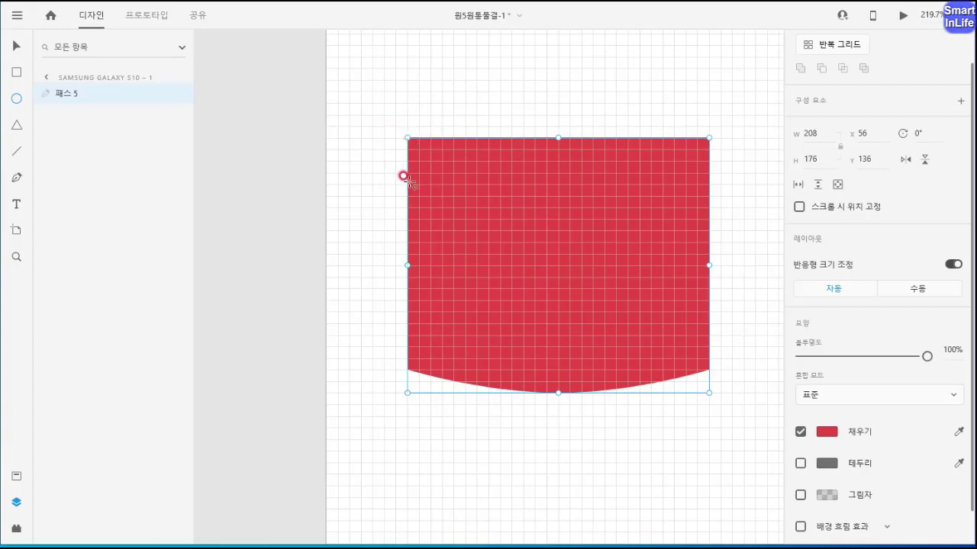
pyautogui.moveTo(401, 177); pyautogui.dragTo(708, 245)
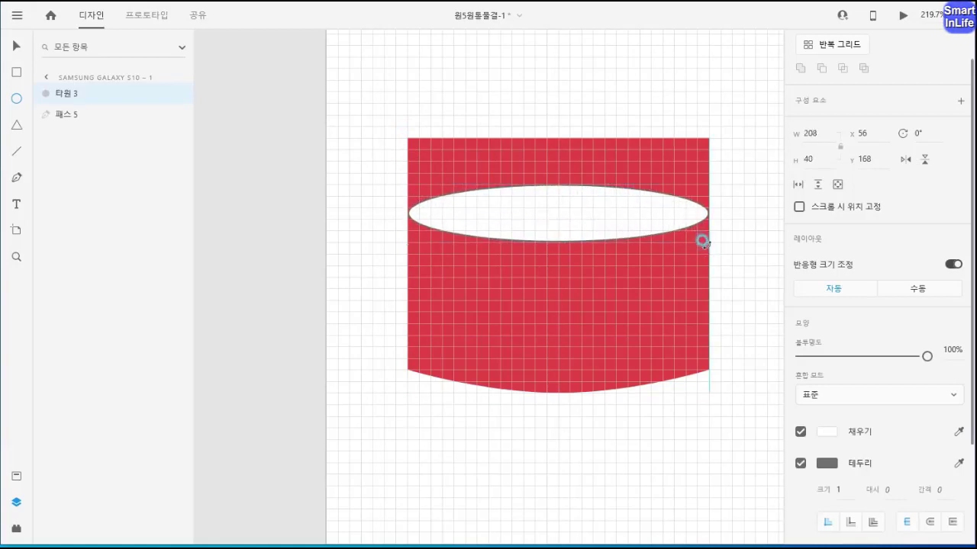
pyautogui.click(16, 46)
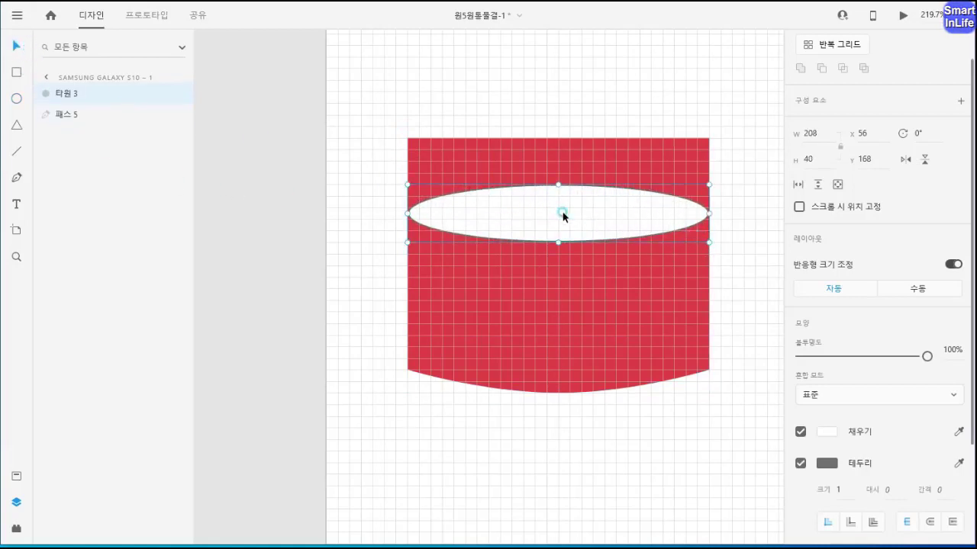
pyautogui.moveTo(563, 216); pyautogui.dragTo(560, 378)
pyautogui.moveTo(561, 342); pyautogui.dragTo(562, 150)
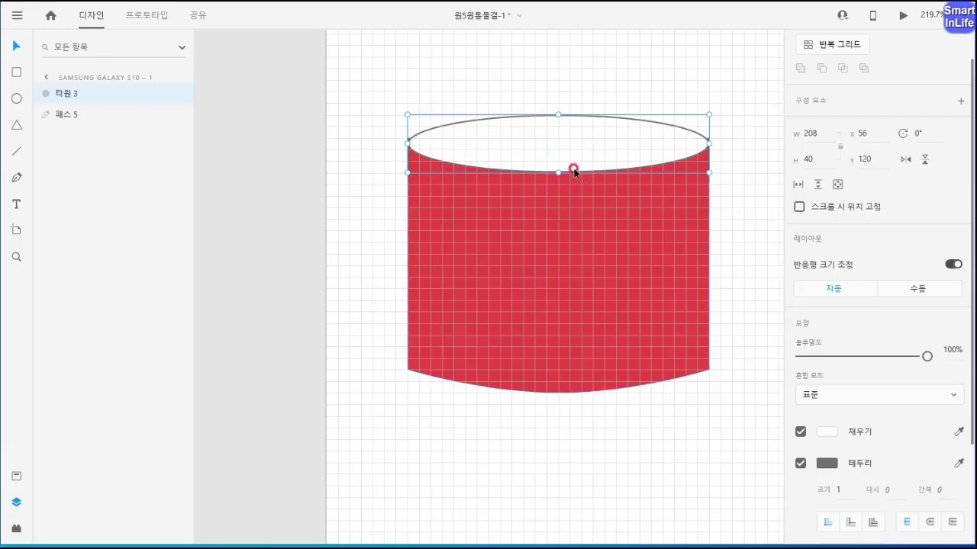
pyautogui.moveTo(562, 150); pyautogui.dragTo(563, 141)
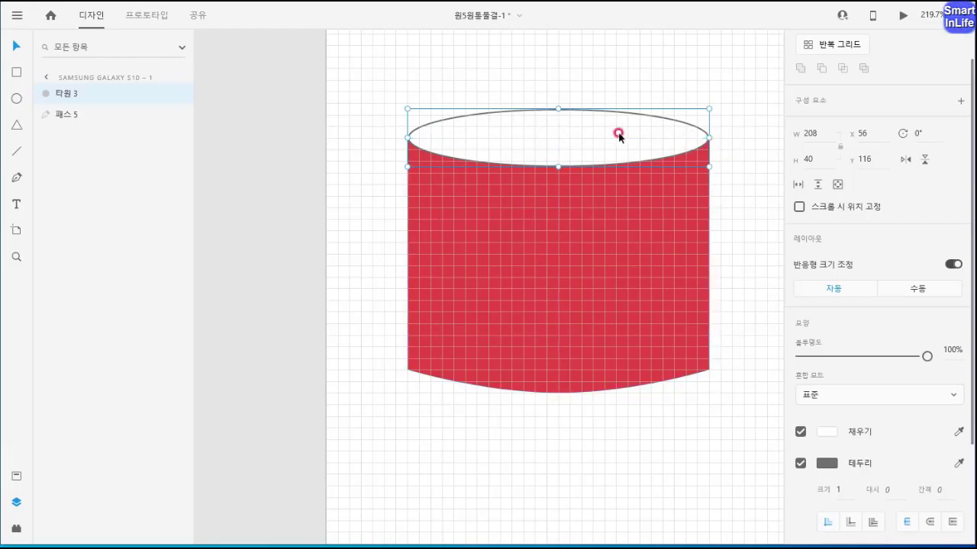
# - Remove the ellipse's border and fill it with magenta #F125EA
pyautogui.click(800, 463)
pyautogui.click(826, 431)
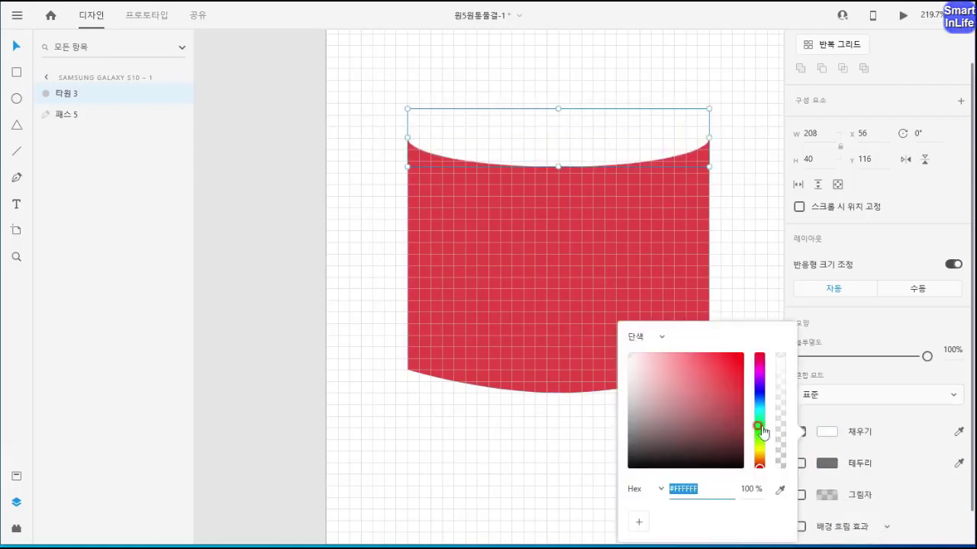
pyautogui.click(759, 370)
pyautogui.click(725, 360)
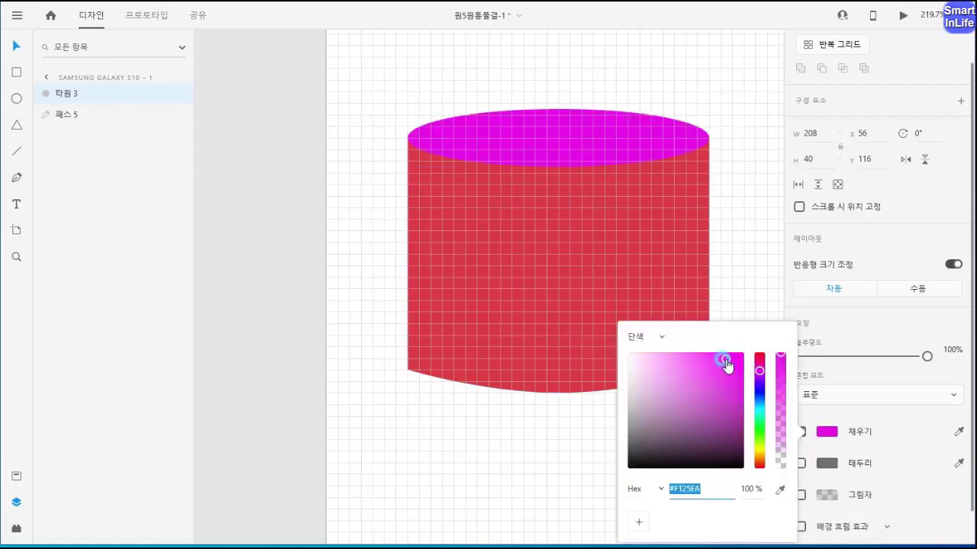
pyautogui.click(386, 128)
pyautogui.click(373, 270)
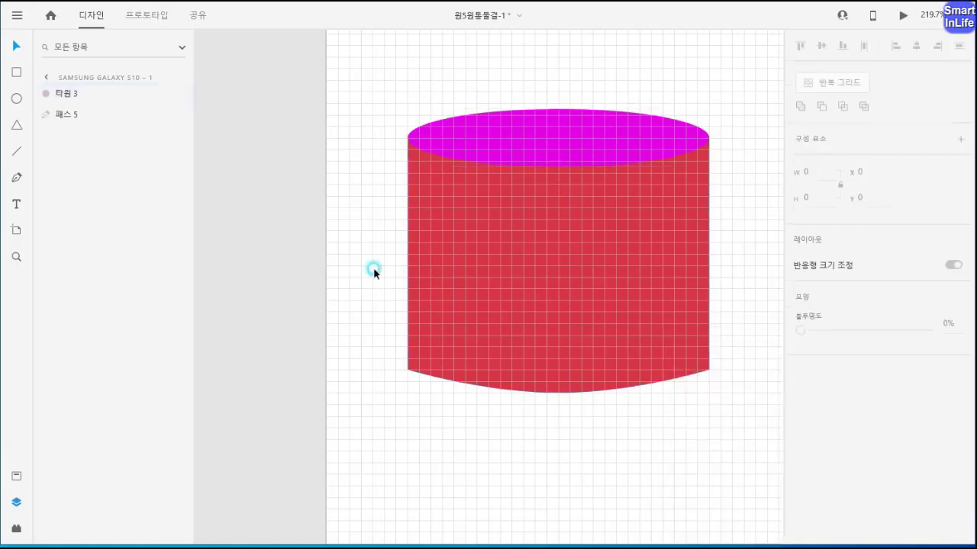
# - Duplicate the red cylinder body in place
pyautogui.moveTo(382, 110); pyautogui.dragTo(711, 395)
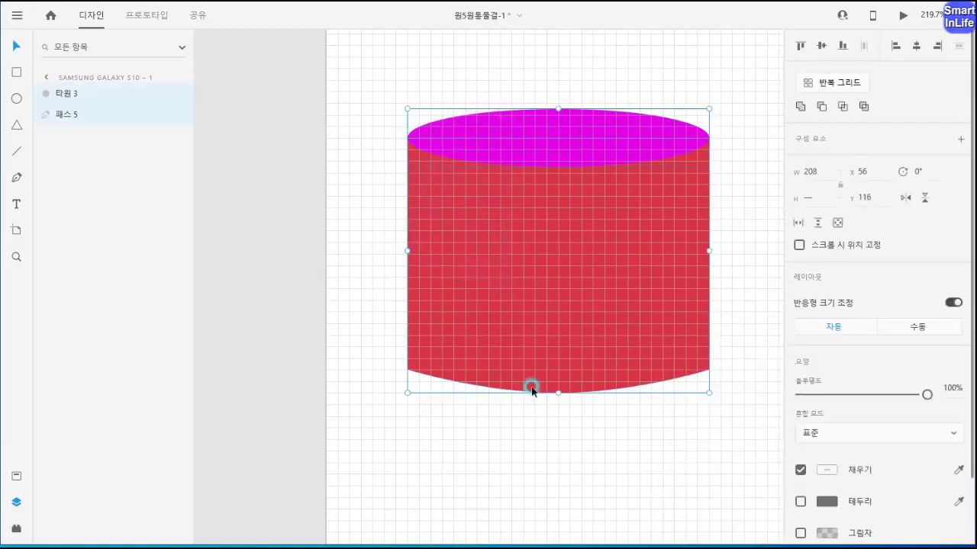
pyautogui.moveTo(383, 90); pyautogui.dragTo(505, 277)
pyautogui.click(388, 250)
pyautogui.click(477, 195)
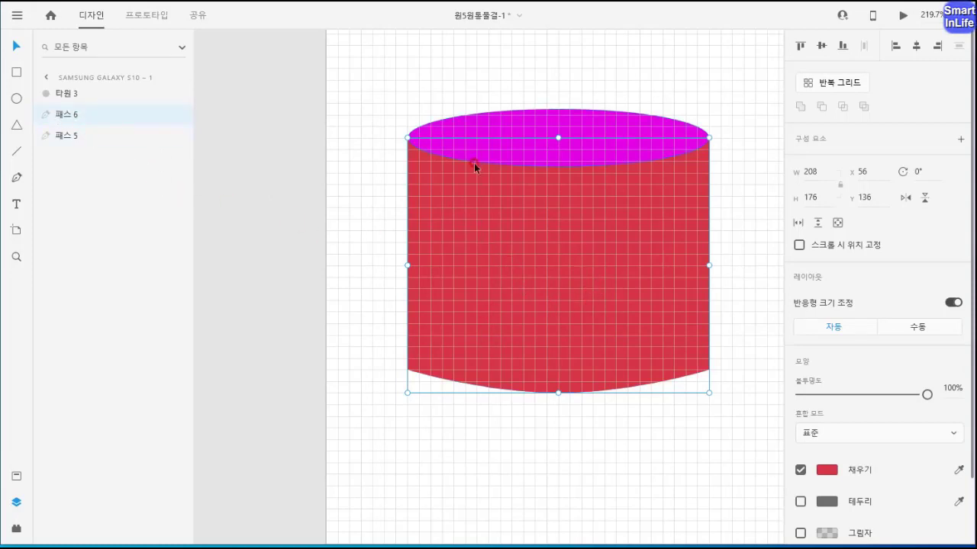
# - Group the magenta ellipse with the duplicated red body
pyautogui.click(67, 94)
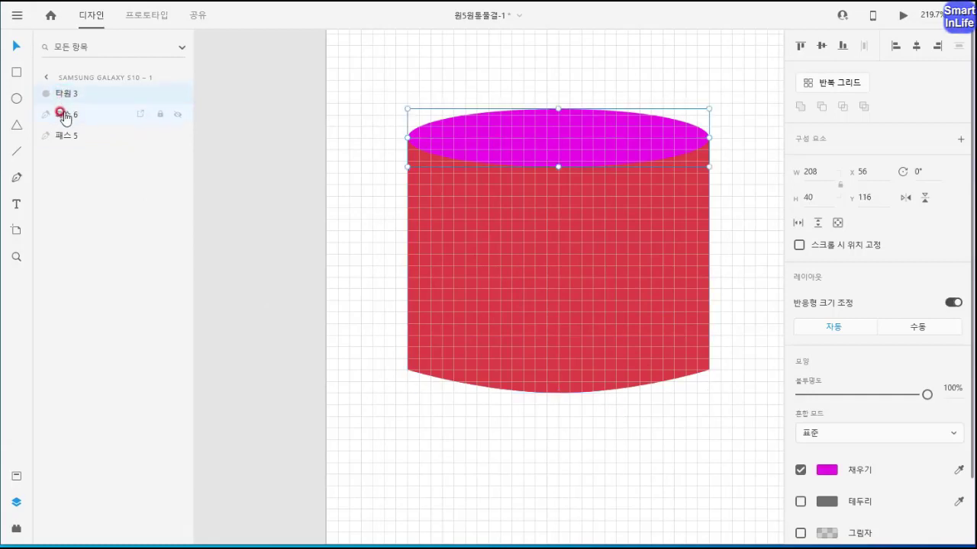
pyautogui.keyDown('shift'); pyautogui.click(66, 118); pyautogui.keyUp('shift')
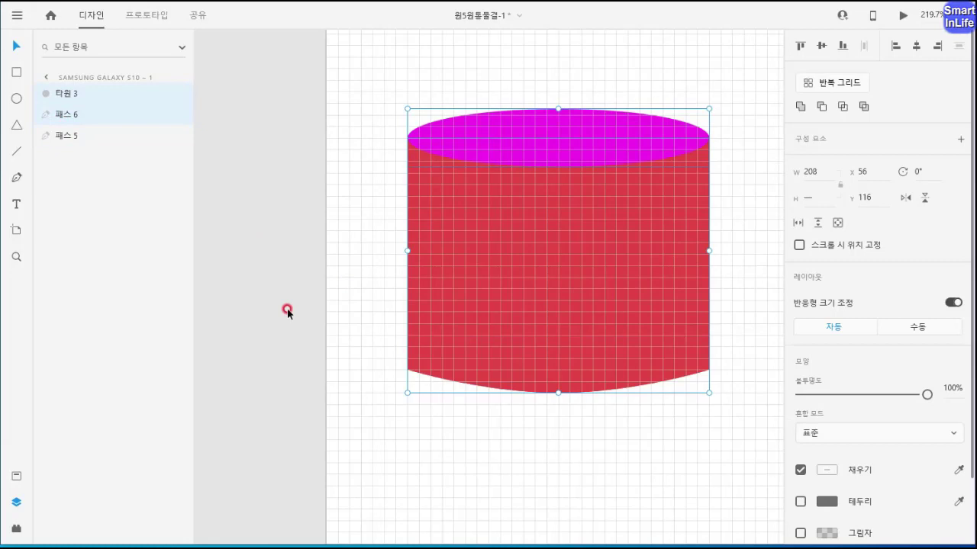
pyautogui.hotkey('ctrl', 'g')
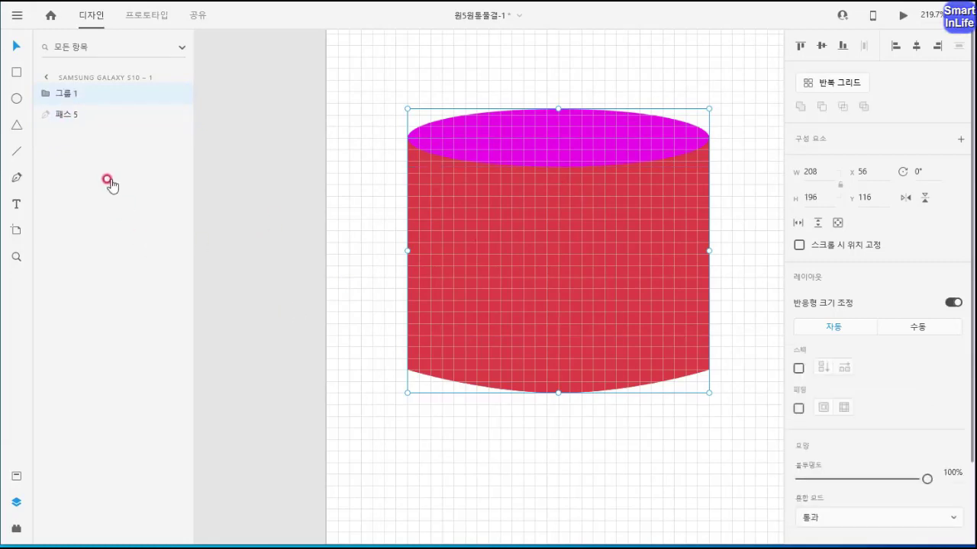
# - Move the cylinder group below the remaining red body path in the layer order and hide it
pyautogui.moveTo(65, 98); pyautogui.dragTo(76, 128)
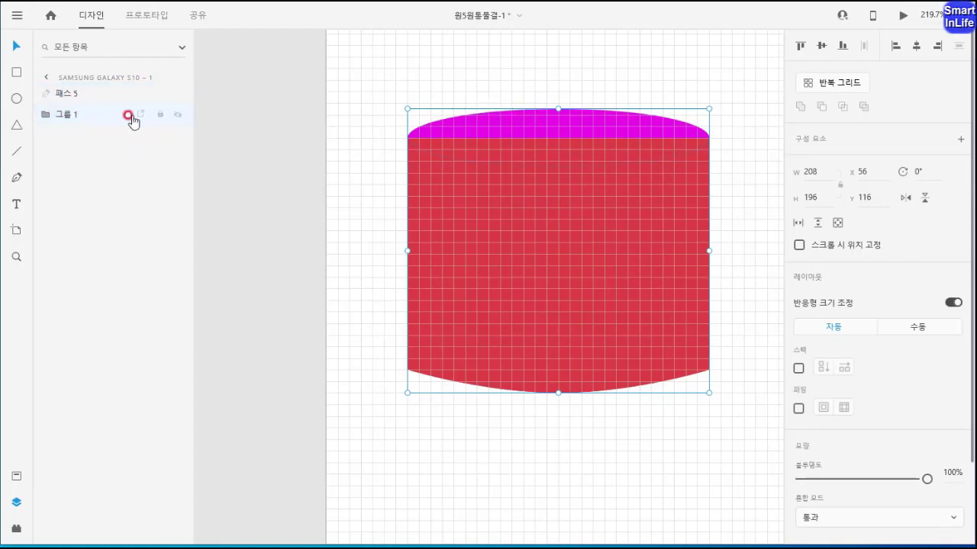
pyautogui.click(177, 114)
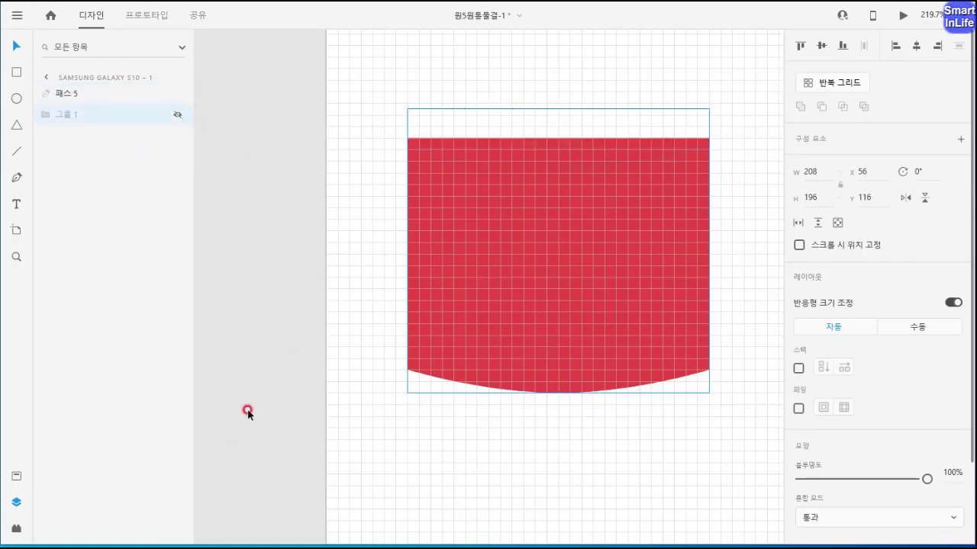
# - Rename the hidden cylinder group as 원통형
pyautogui.rightClick(66, 116)
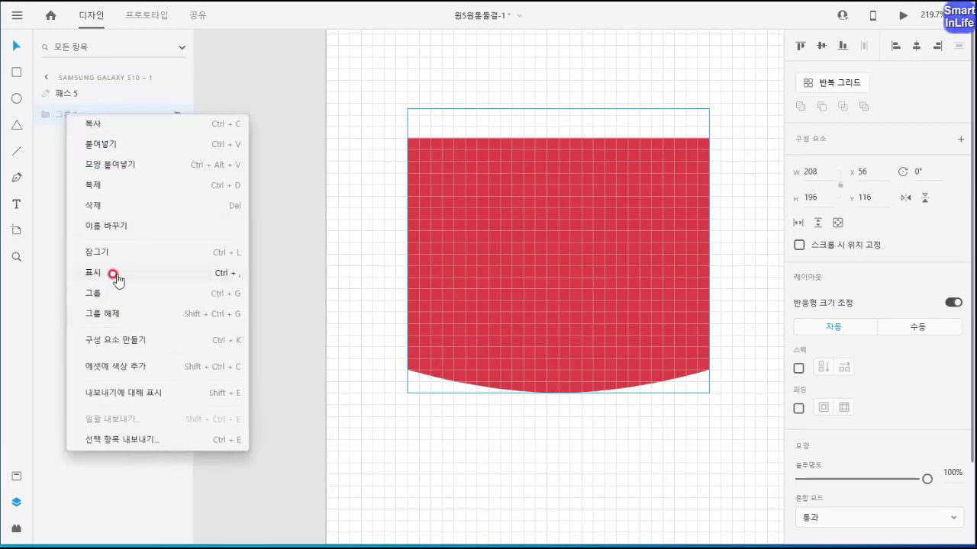
pyautogui.click(118, 226)
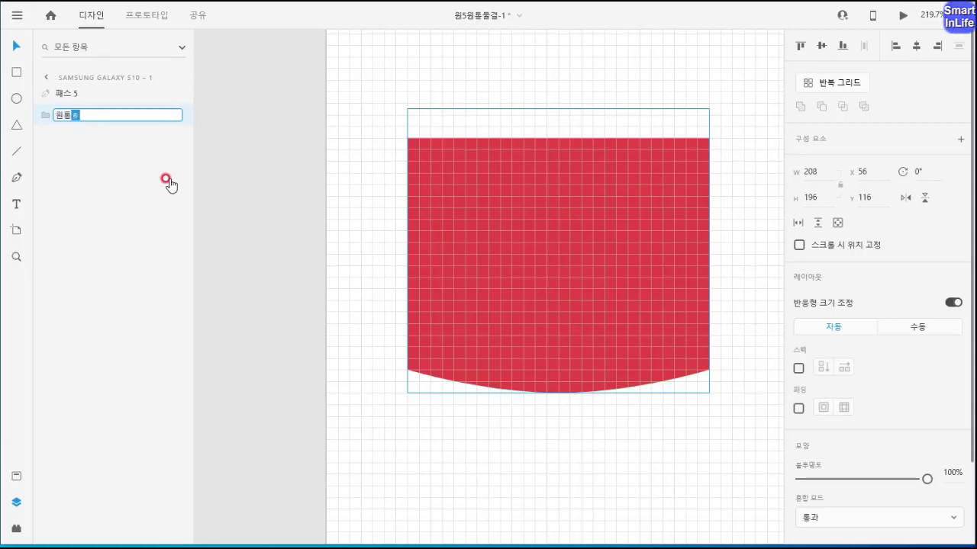
pyautogui.write('원통형')
pyautogui.press('Return')
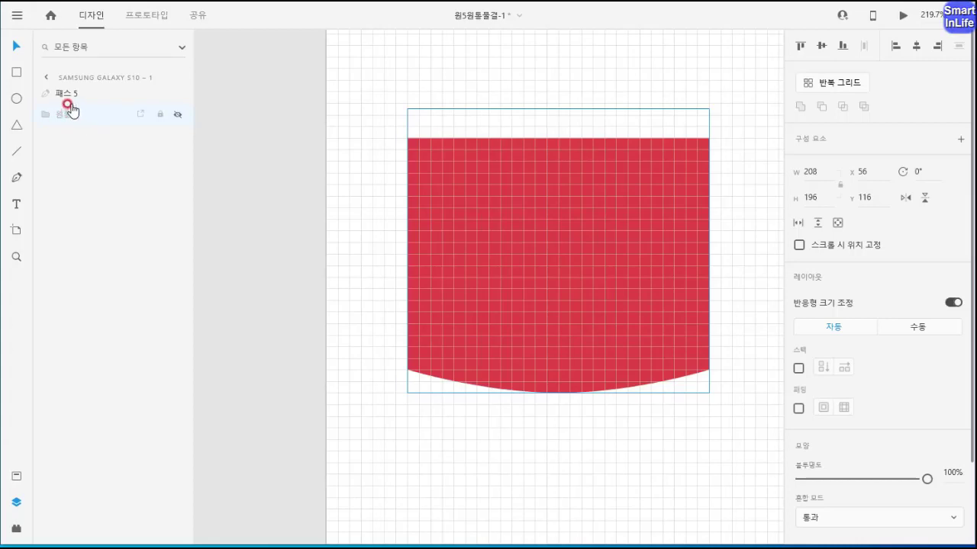
# - Lock the red body path so that it cannot be edited while drawing over it
pyautogui.click(67, 95)
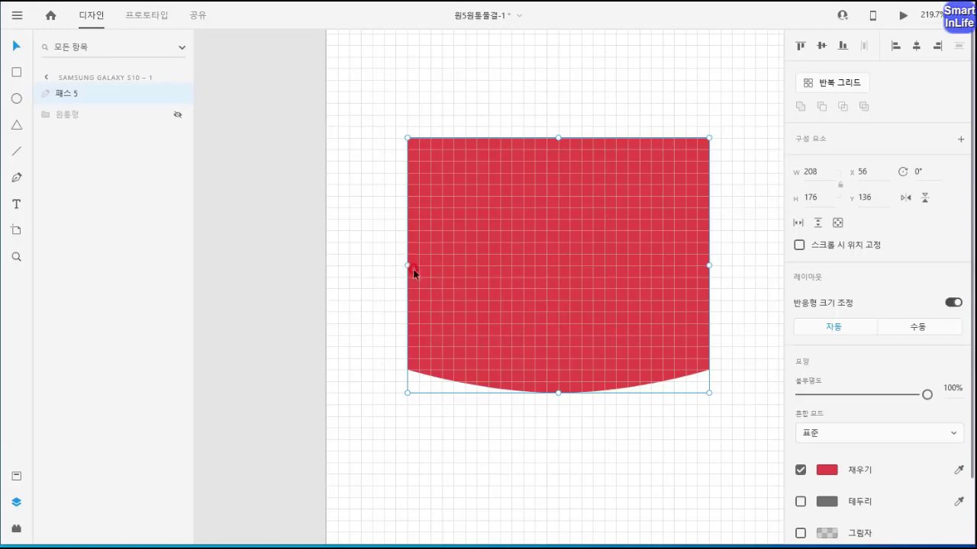
pyautogui.click(15, 178)
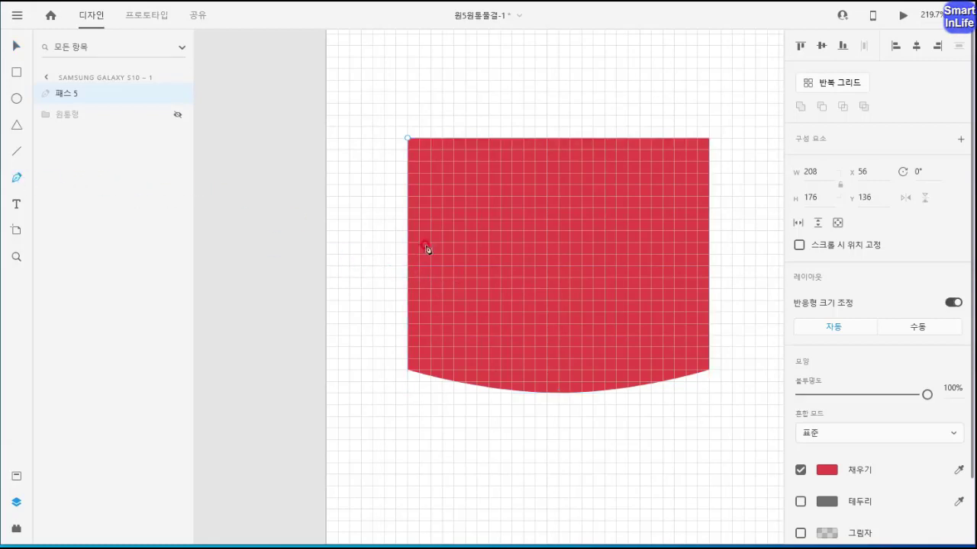
pyautogui.click(16, 46)
pyautogui.click(543, 293)
pyautogui.rightClick(474, 208)
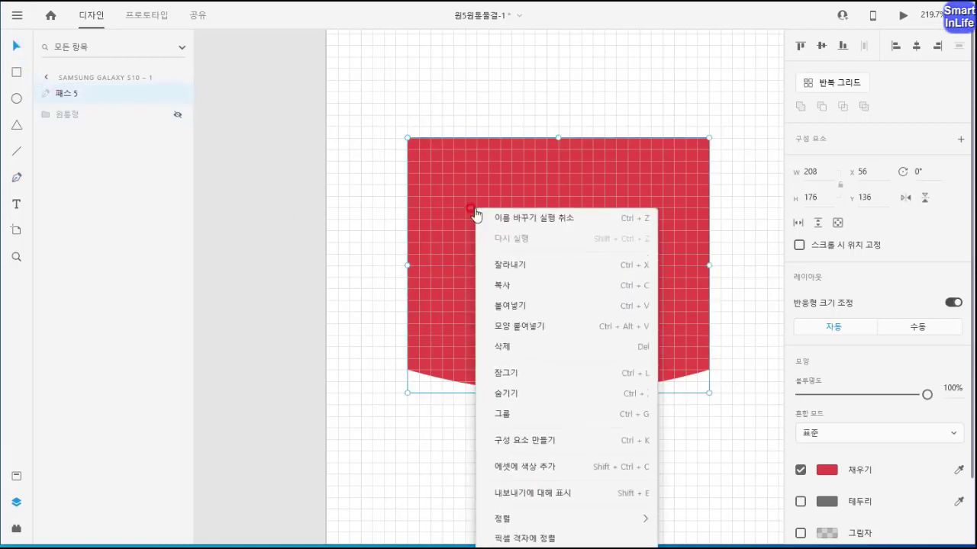
pyautogui.click(515, 376)
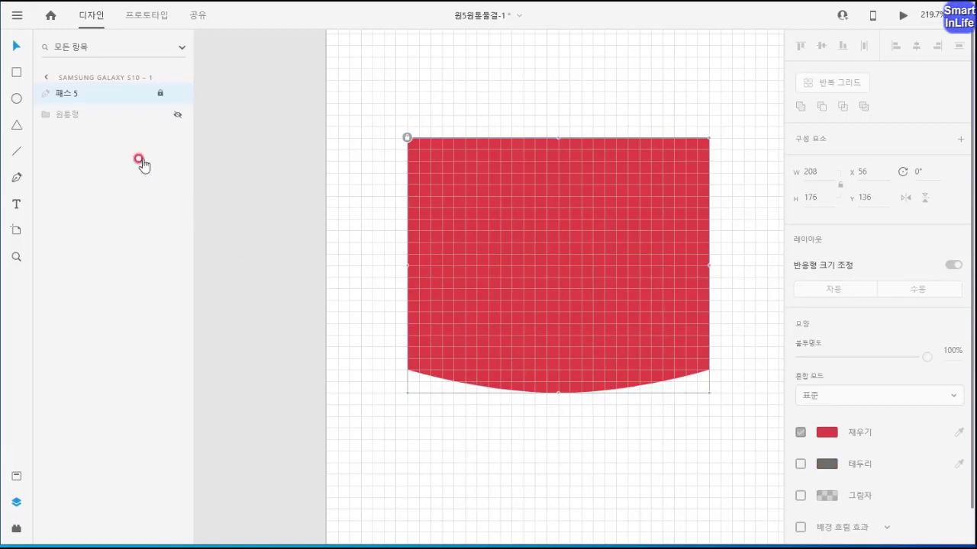
# - Draw a straight horizontal Pen line across the red body from X 56, Y 224 to X 264, Y 224
pyautogui.click(16, 179)
pyautogui.scroll(5, 409, 269)
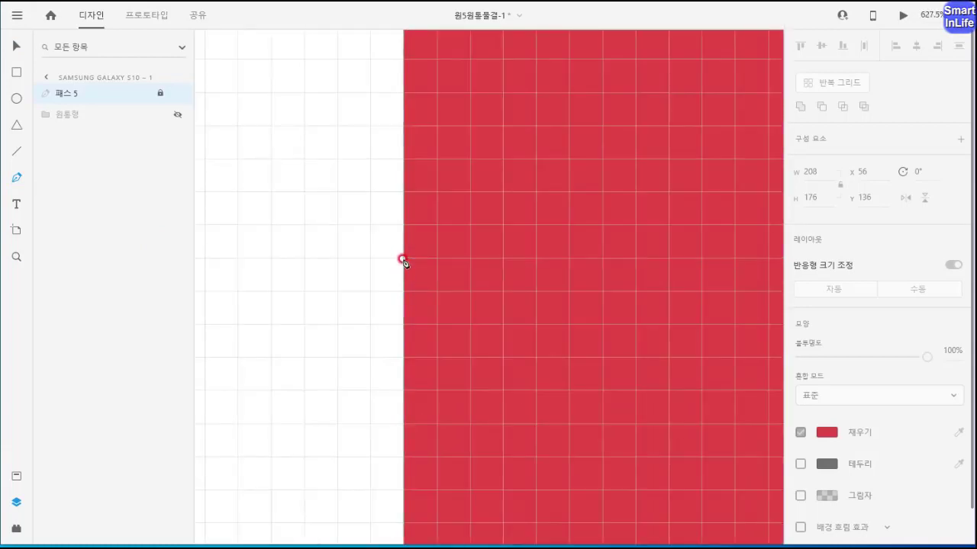
pyautogui.click(403, 259)
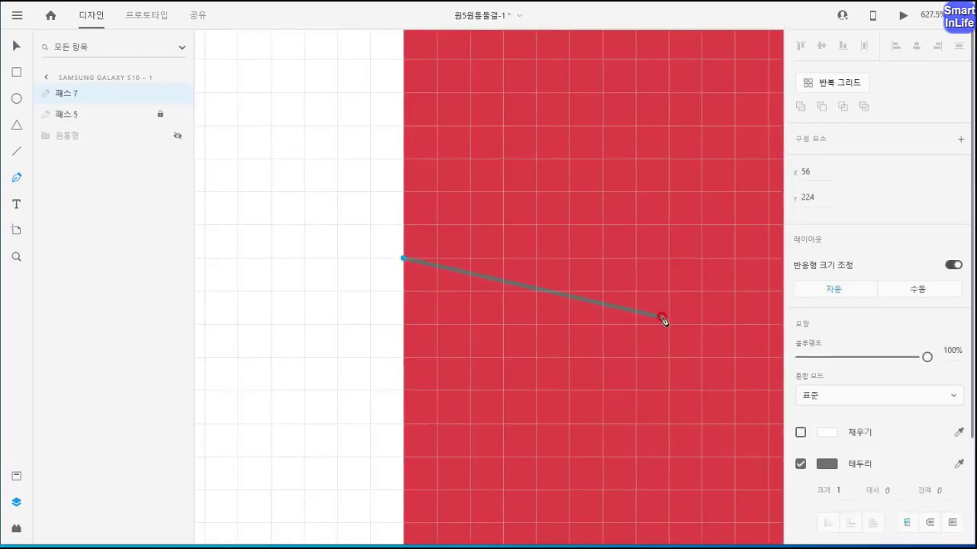
pyautogui.moveTo(643, 311); pyautogui.dragTo(254, 291)
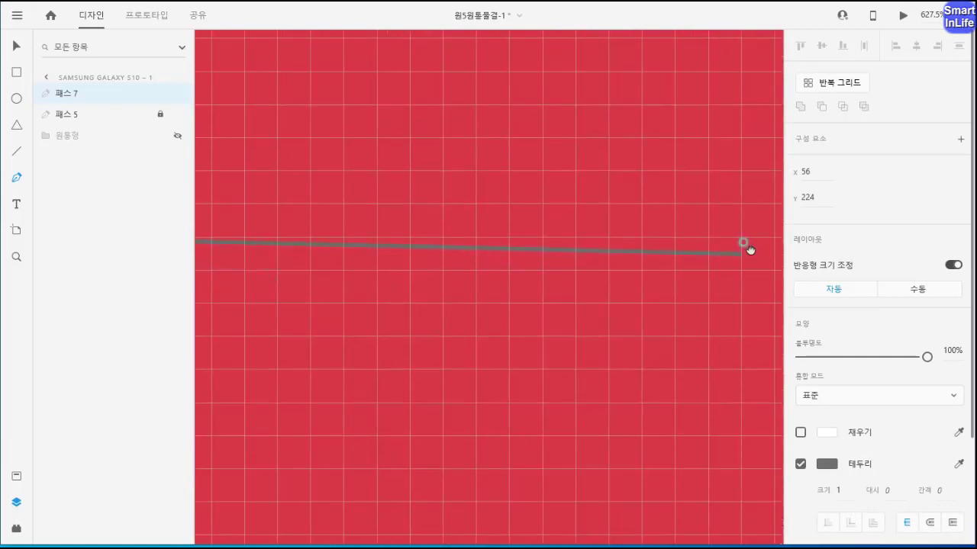
pyautogui.moveTo(750, 250); pyautogui.dragTo(447, 236)
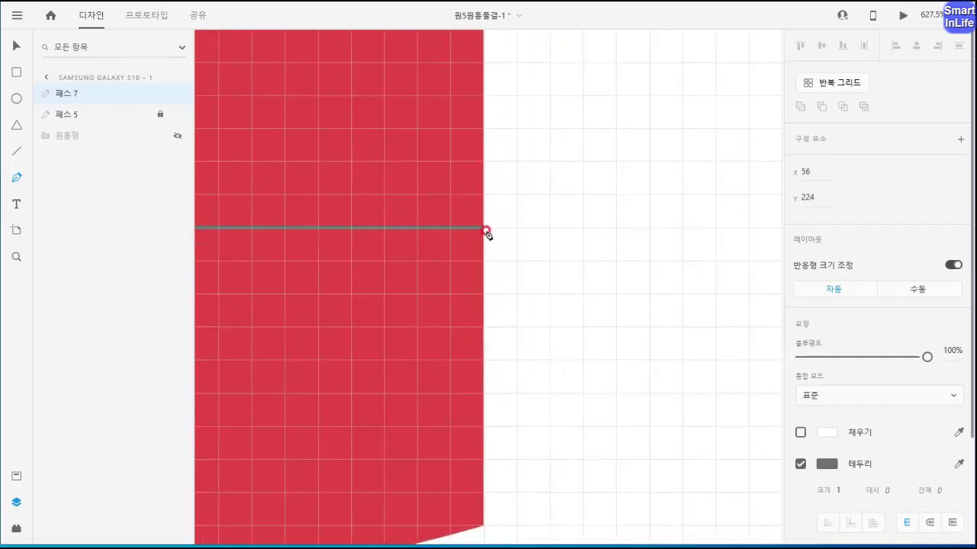
pyautogui.click(482, 229)
pyautogui.scroll(3, 447, 289)
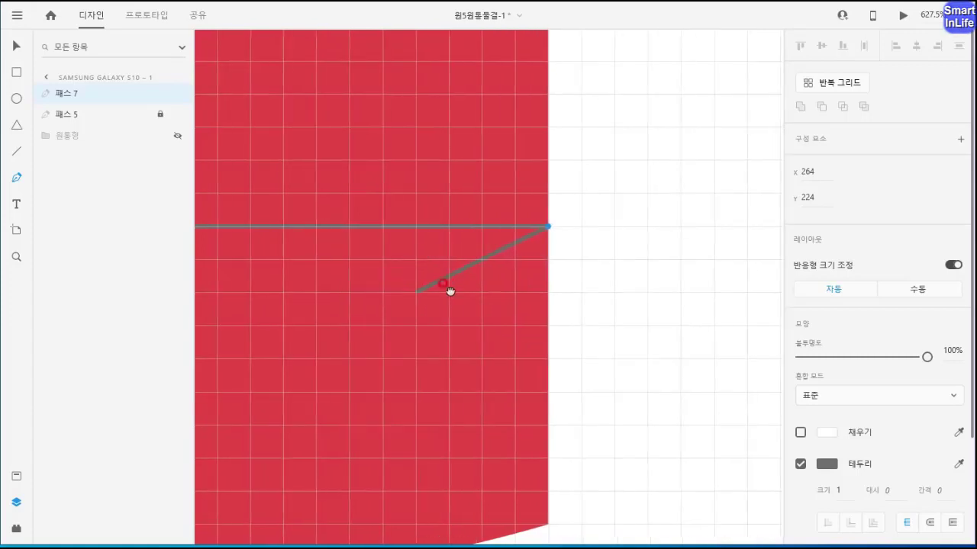
pyautogui.scroll(-3, 574, 299)
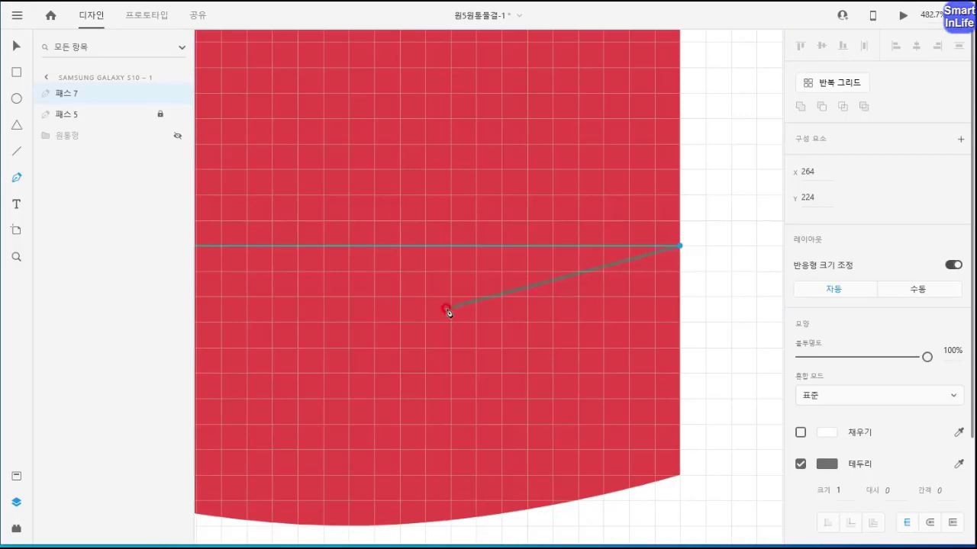
pyautogui.scroll(-3, 587, 309)
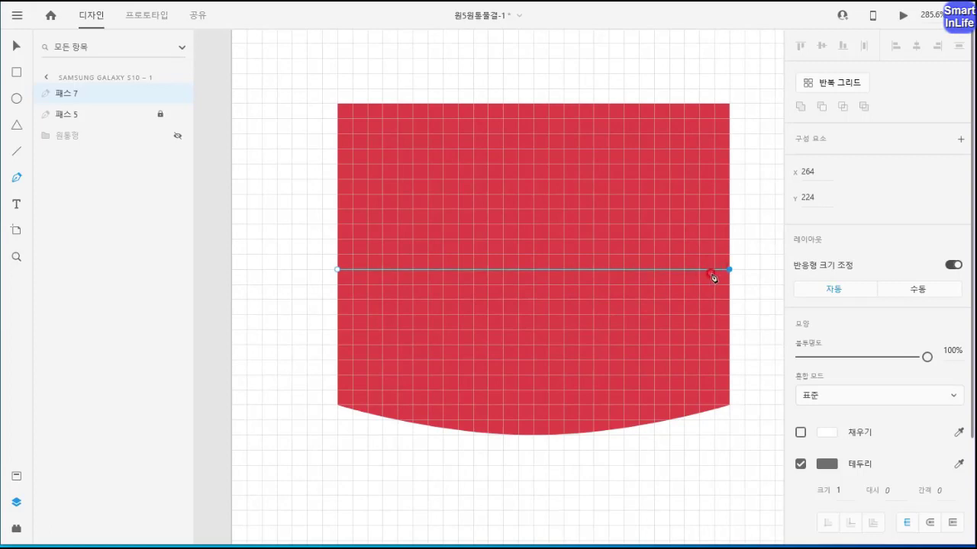
# - Add two anchor points to the horizontal line and move them to X 216, Y 248 and X 104, Y 200
pyautogui.click(639, 271)
pyautogui.moveTo(639, 271); pyautogui.dragTo(640, 317)
pyautogui.click(639, 314)
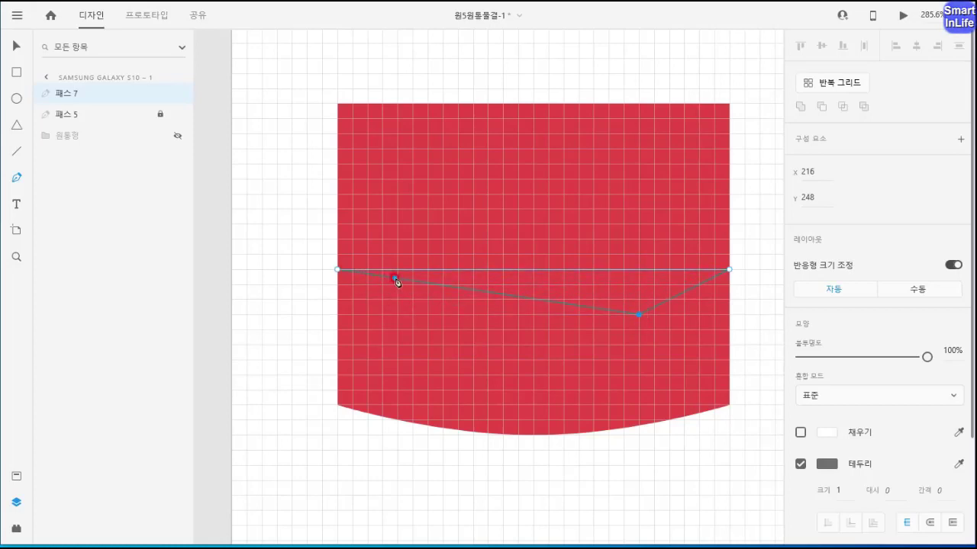
pyautogui.moveTo(428, 283); pyautogui.dragTo(430, 241)
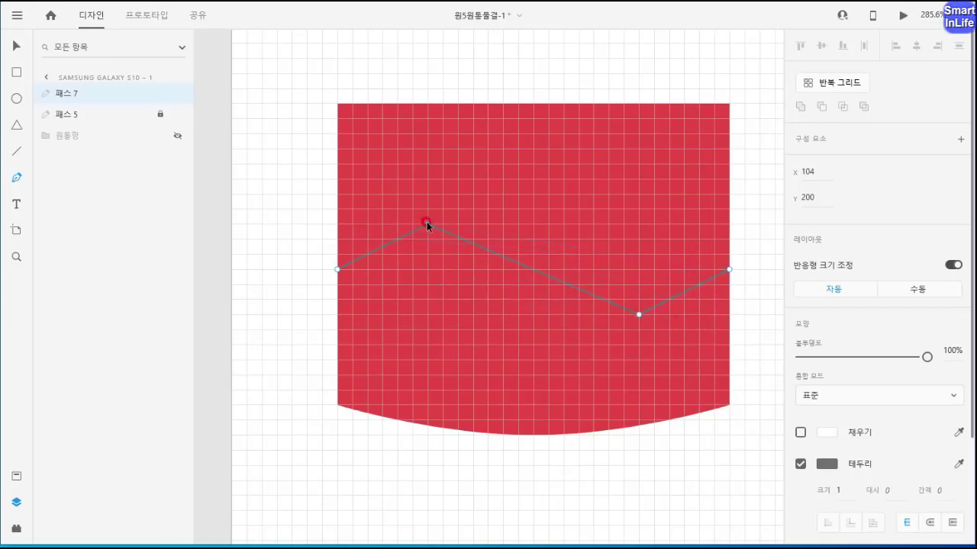
# - Smooth the upper and lower anchor points into a wave with horizontal handles reaching about X 73, Y 200 and X 248, Y 248
pyautogui.moveTo(427, 223); pyautogui.dragTo(503, 236)
pyautogui.click(502, 235)
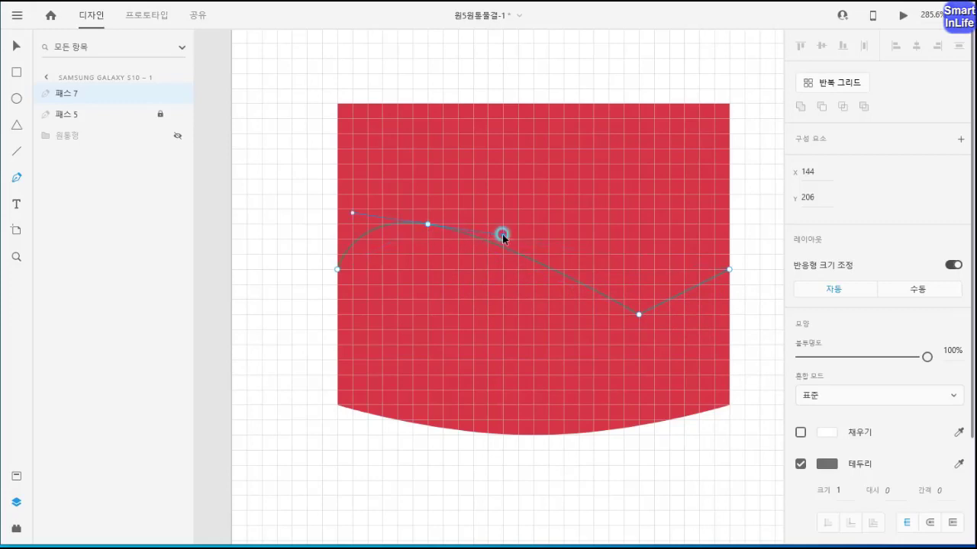
pyautogui.moveTo(504, 230); pyautogui.dragTo(503, 224)
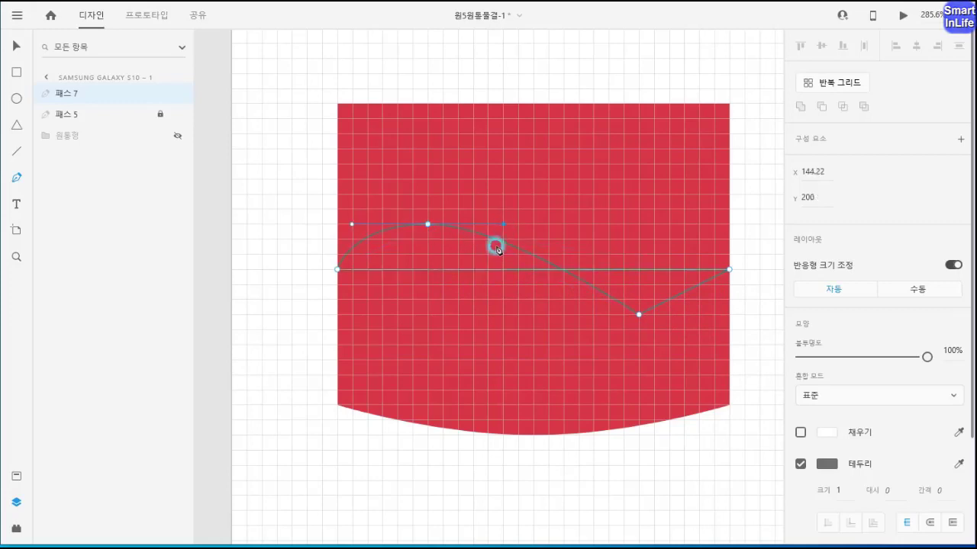
pyautogui.click(351, 224)
pyautogui.moveTo(353, 227); pyautogui.dragTo(370, 225)
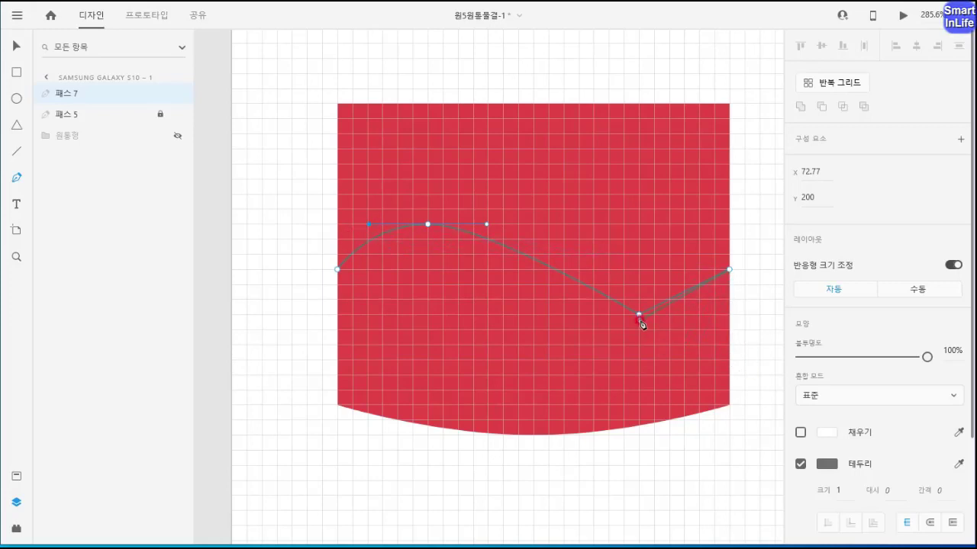
pyautogui.moveTo(639, 319); pyautogui.dragTo(700, 316)
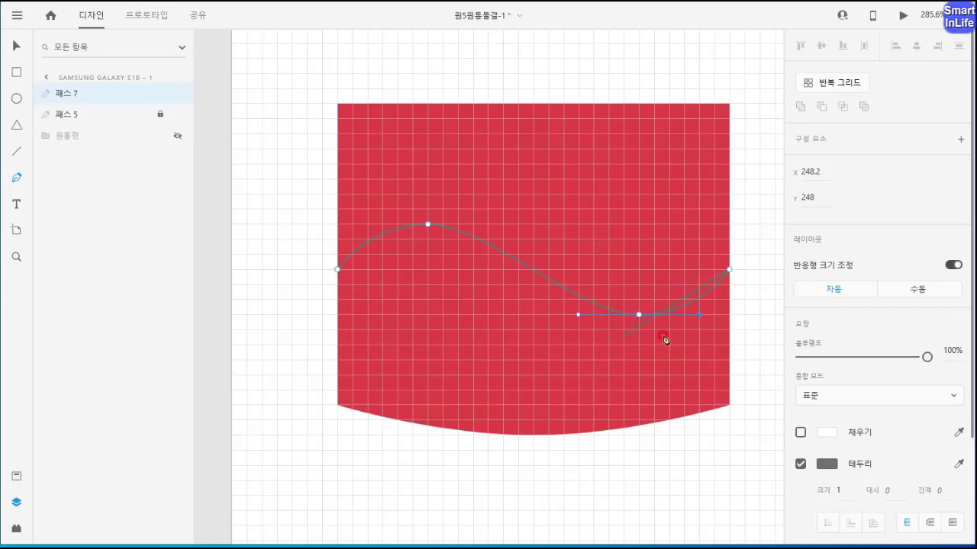
# - Extend the wave path below the red body with corners at X 264 and X 56, Y 344, and close it at its starting point
pyautogui.click(729, 494)
pyautogui.click(337, 495)
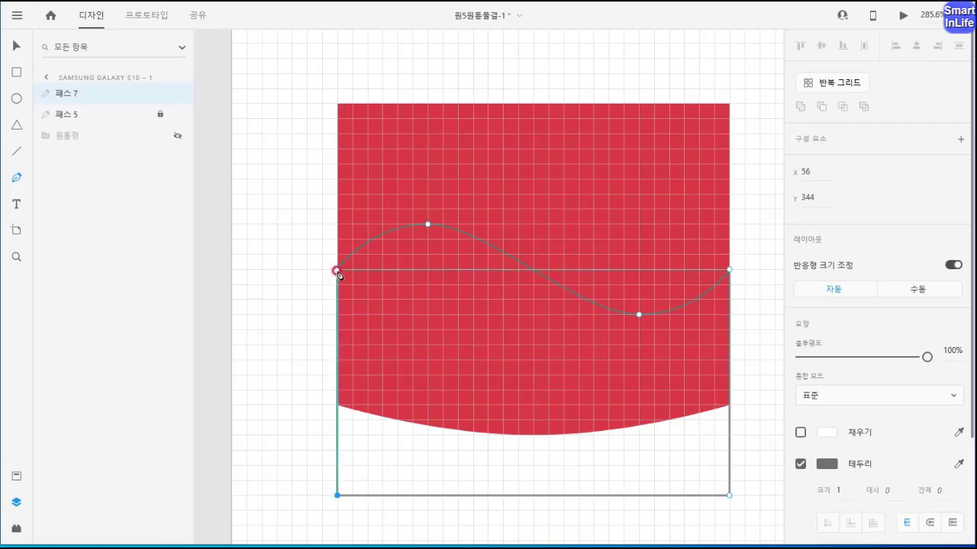
pyautogui.click(336, 269)
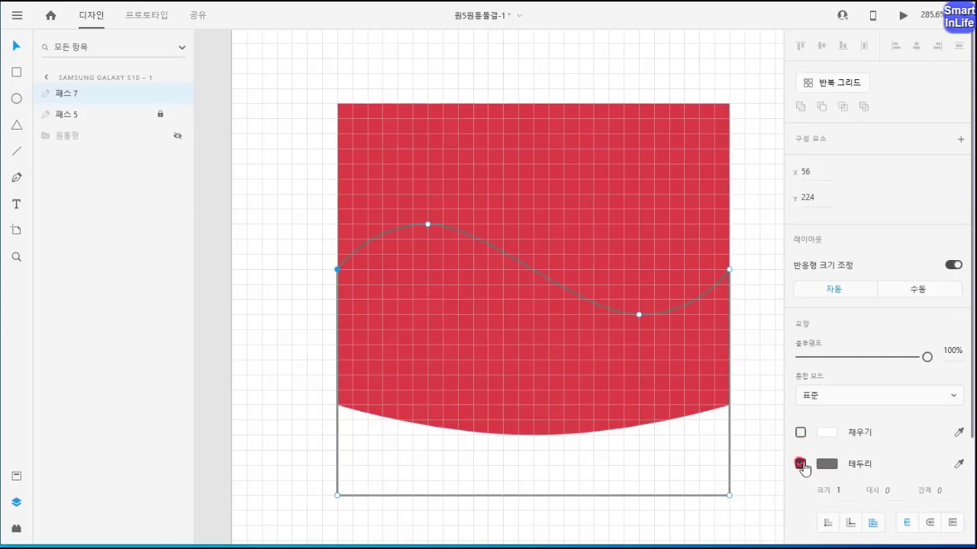
# - Fill the closed wave shape with light blue and remove its border
pyautogui.click(826, 432)
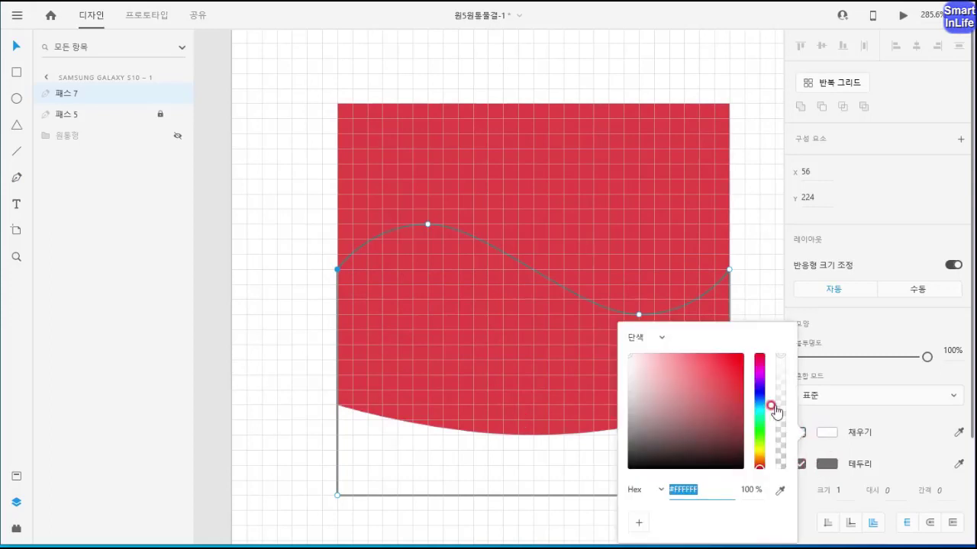
pyautogui.click(760, 406)
pyautogui.click(688, 369)
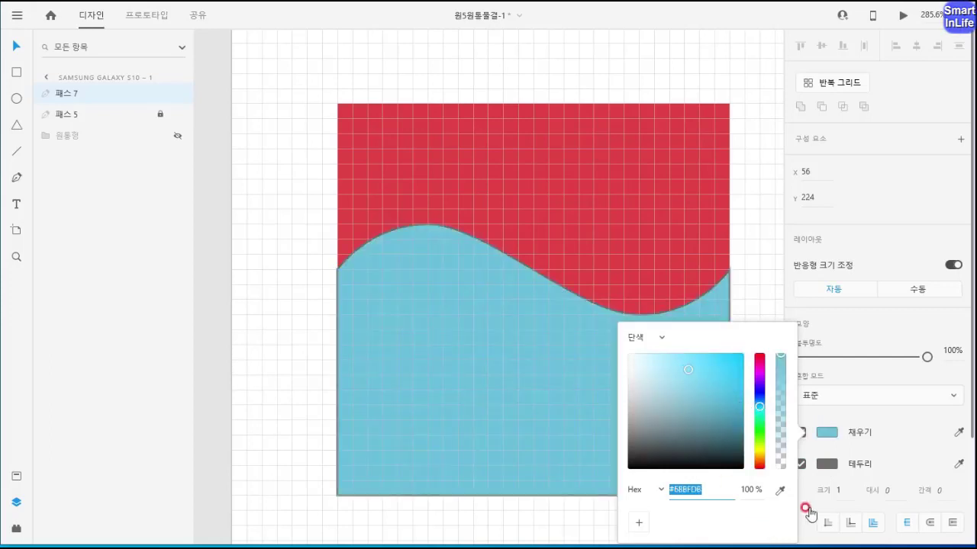
pyautogui.click(824, 435)
pyautogui.click(800, 464)
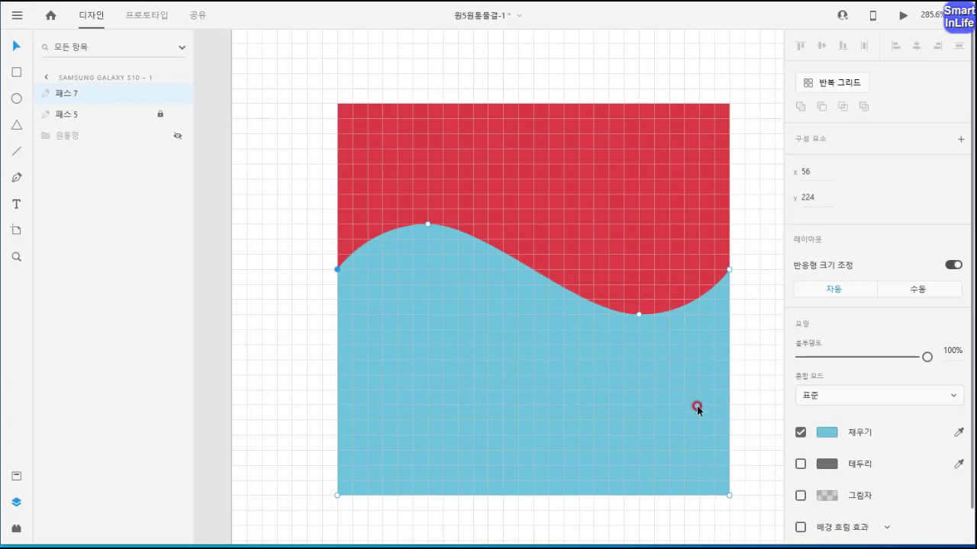
# - Unlock the red body path, alternate the selection between it and the blue wave, and lock the body again
pyautogui.click(331, 244)
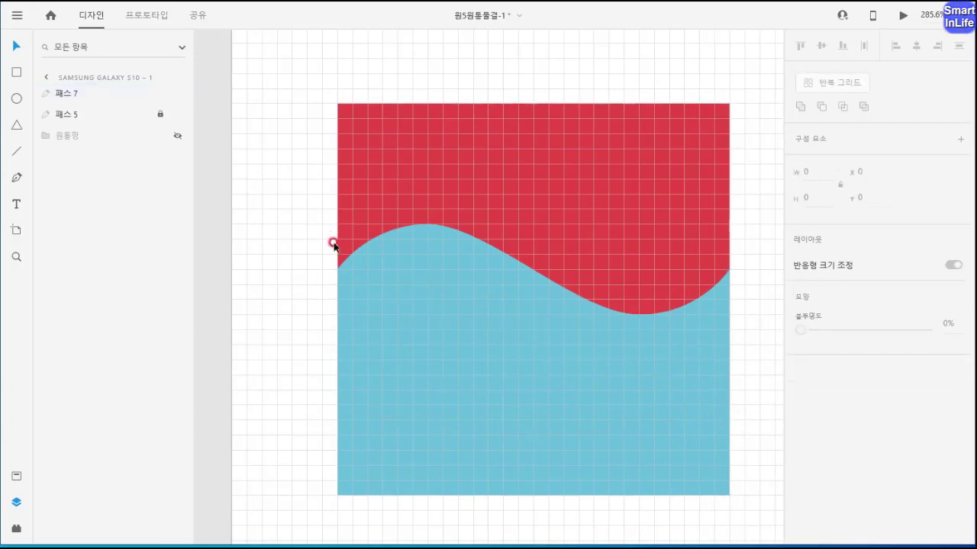
pyautogui.click(655, 408)
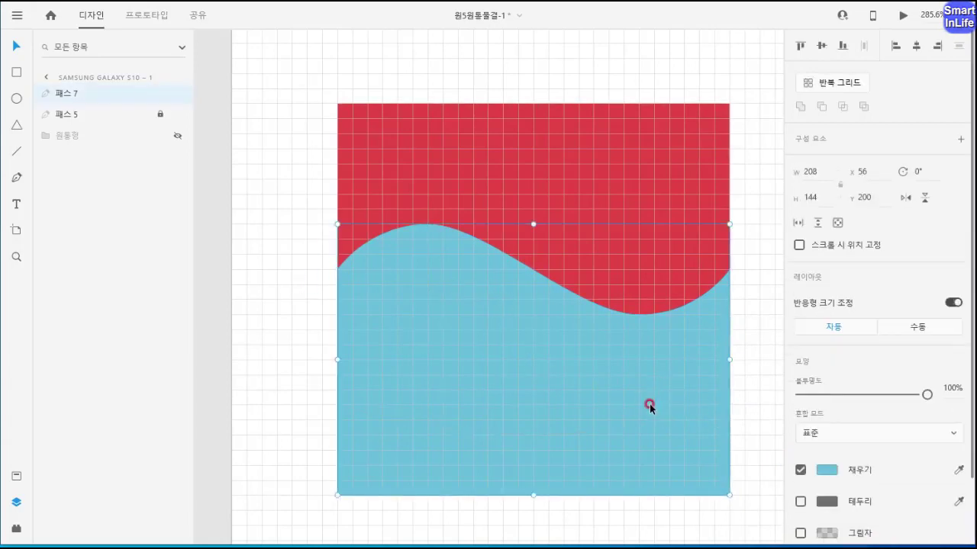
pyautogui.click(382, 155)
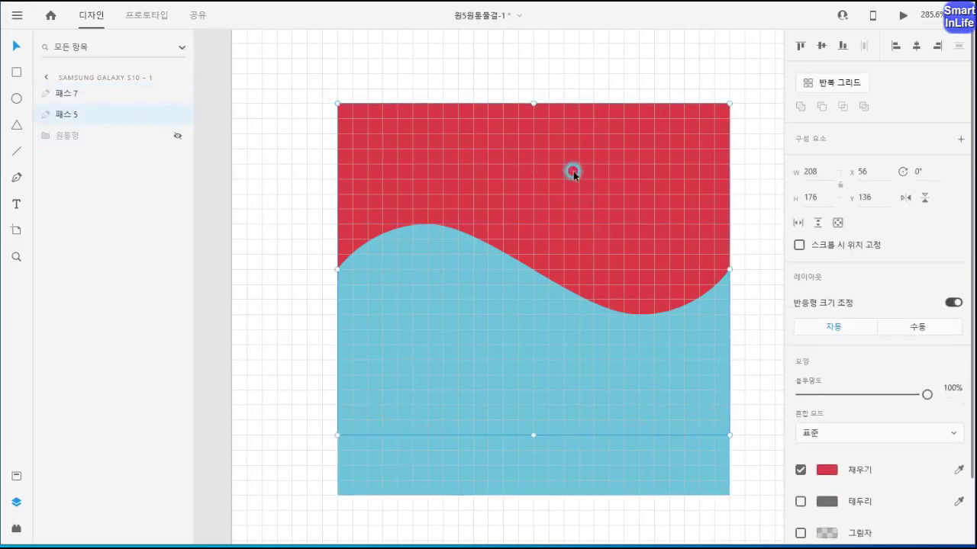
pyautogui.click(693, 366)
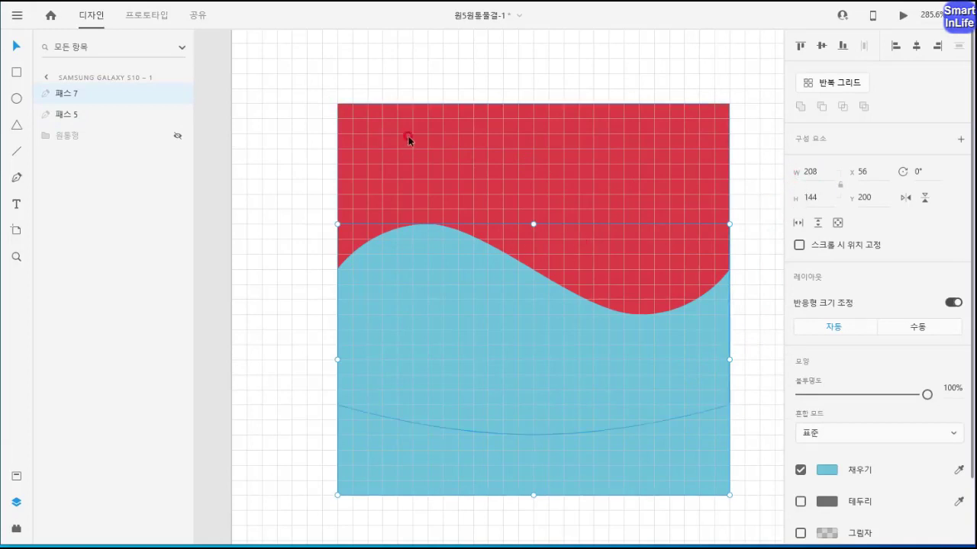
pyautogui.click(369, 145)
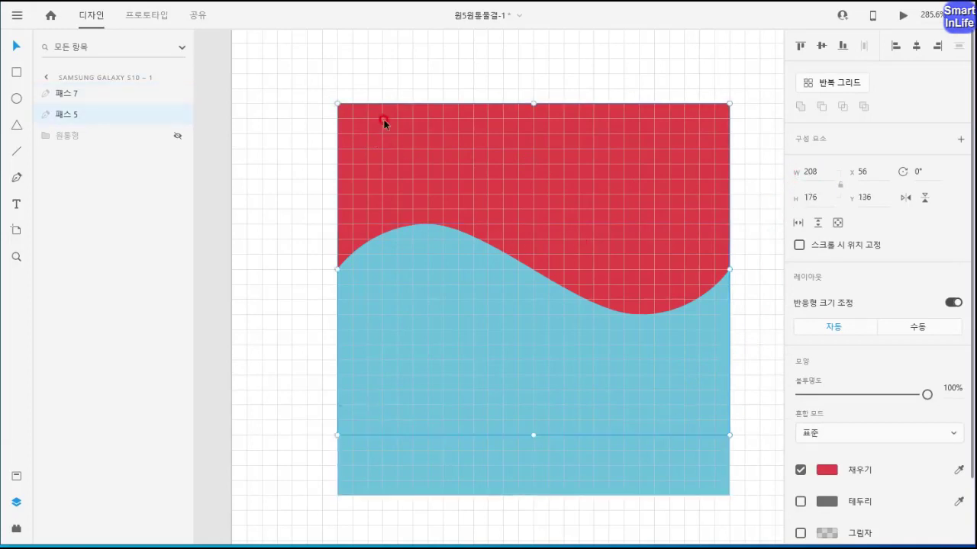
pyautogui.rightClick(389, 159)
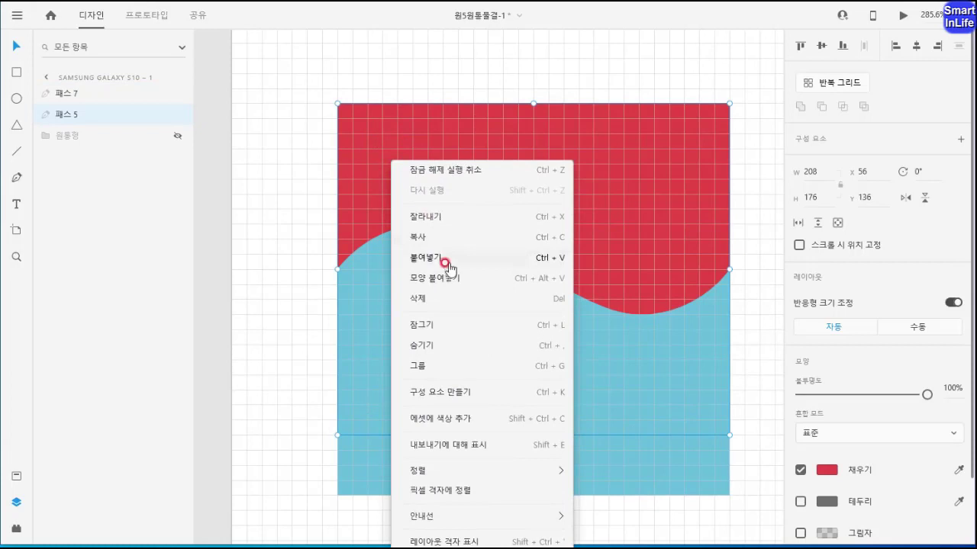
pyautogui.click(442, 327)
# - Place a copy of the blue wave directly beside the original at X 264, Y 200, and group the two waves
pyautogui.click(440, 470)
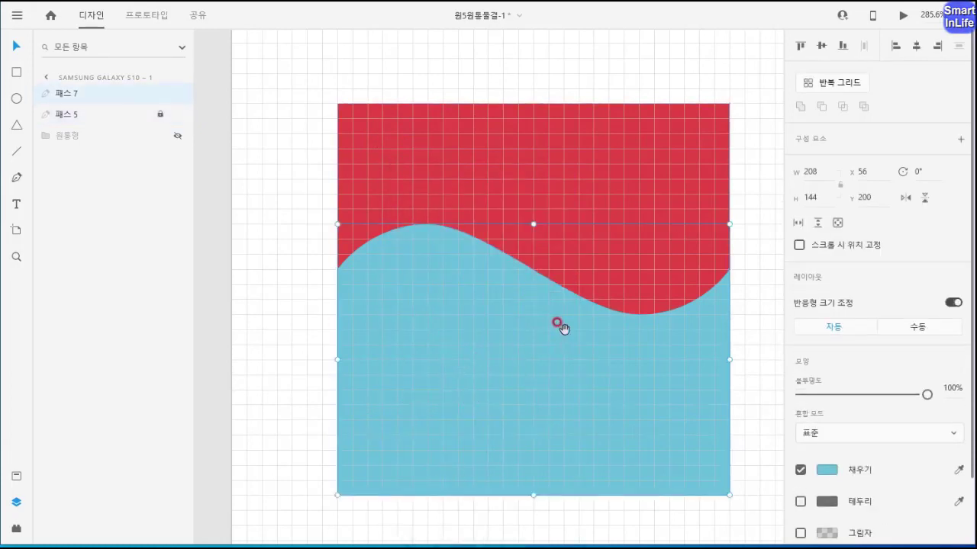
pyautogui.hscroll(3, 564, 327)
pyautogui.moveTo(307, 326); pyautogui.dragTo(688, 322)
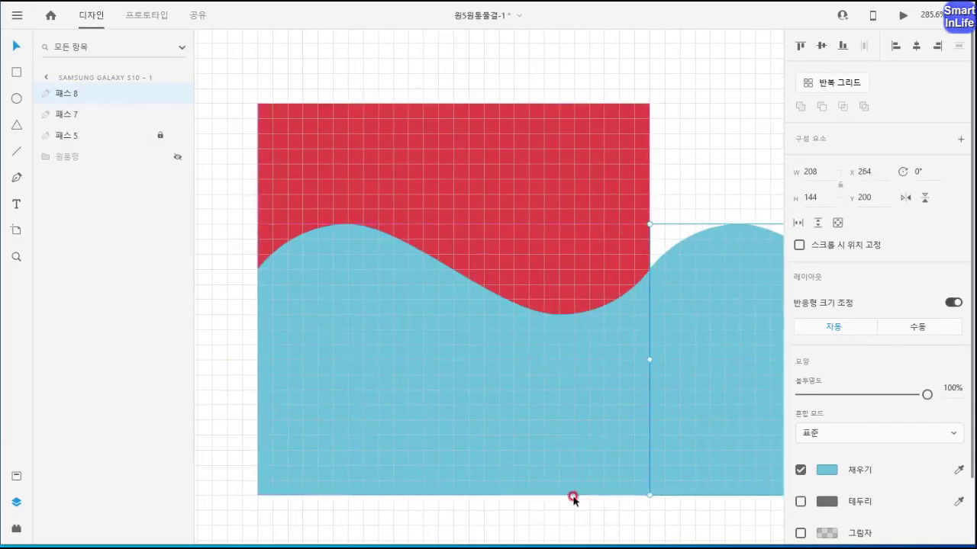
pyautogui.keyDown('shift'); pyautogui.click(558, 393); pyautogui.keyUp('shift')
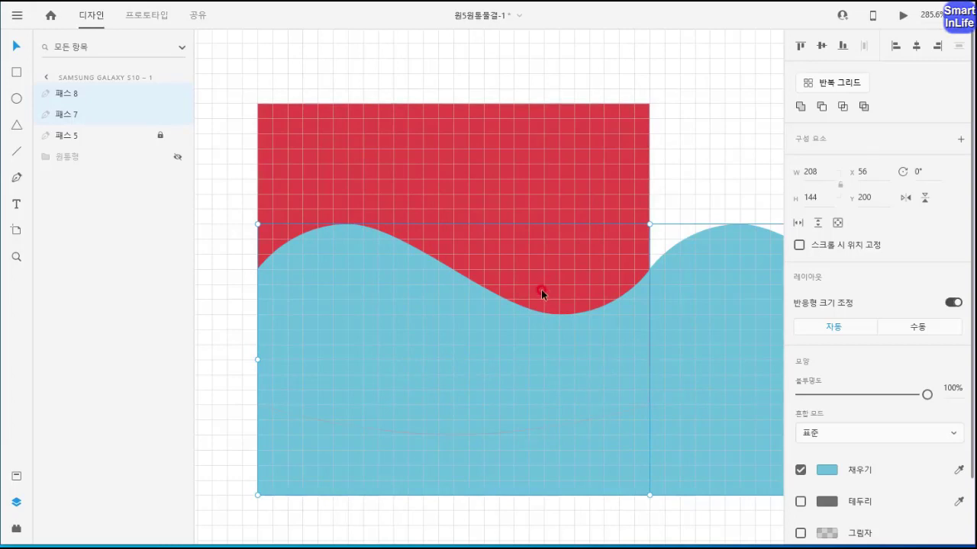
pyautogui.hotkey('ctrl', 'g')
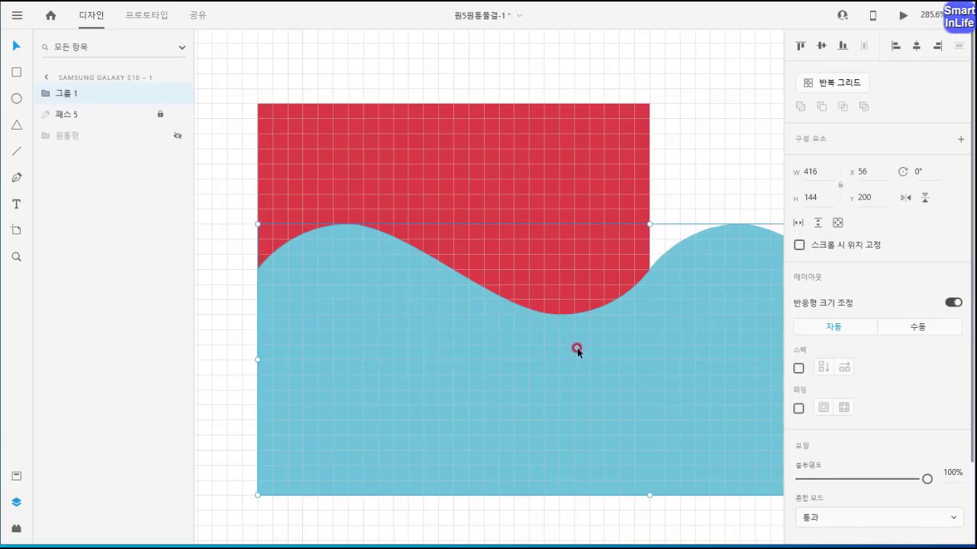
# - Unlock the red body path and move it above the blue wave group in the layer order
pyautogui.hotkey('ctrl', '1')
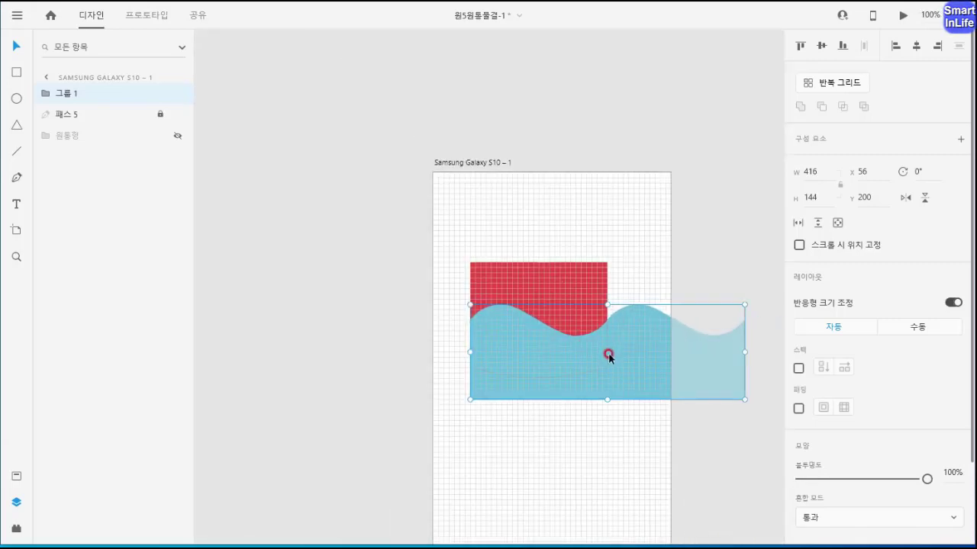
pyautogui.moveTo(608, 355); pyautogui.dragTo(531, 290)
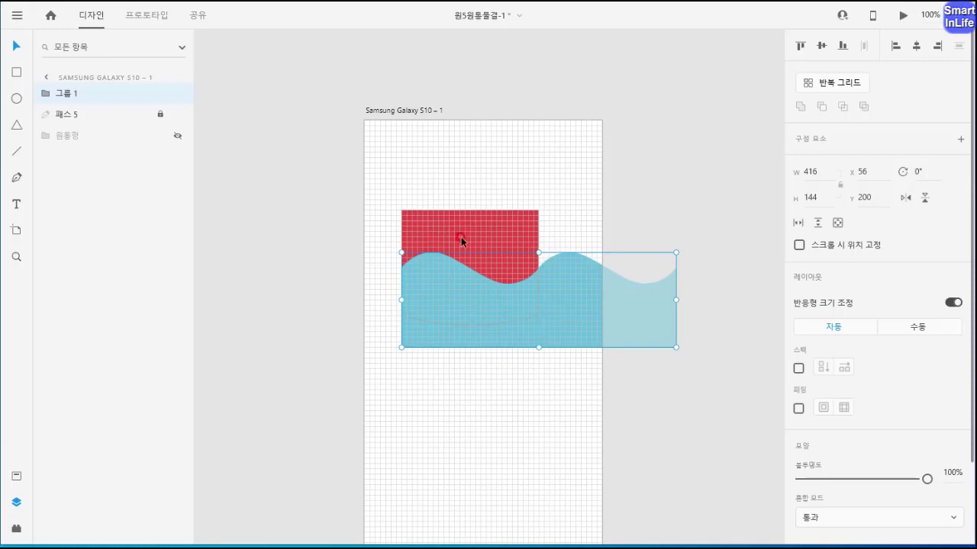
pyautogui.click(400, 210)
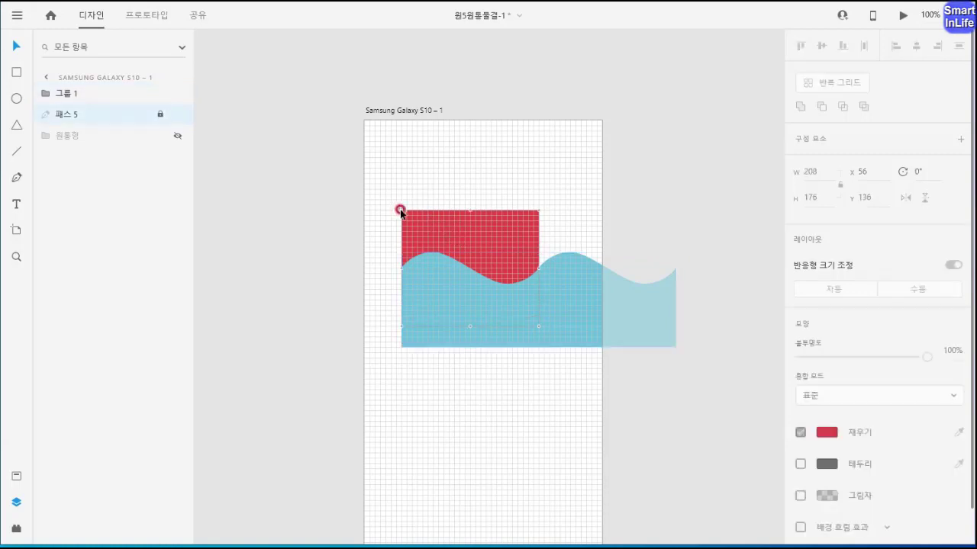
pyautogui.click(440, 235)
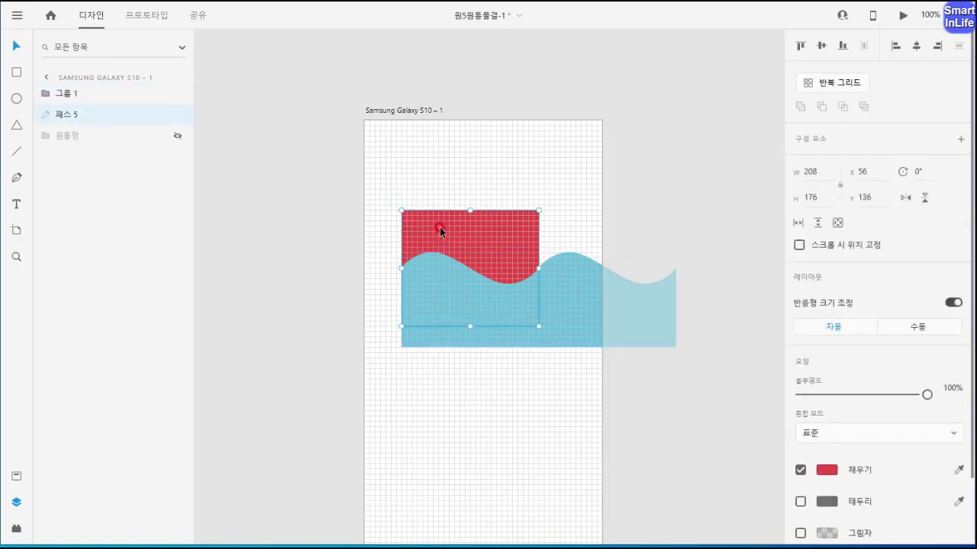
pyautogui.moveTo(71, 115); pyautogui.dragTo(68, 88)
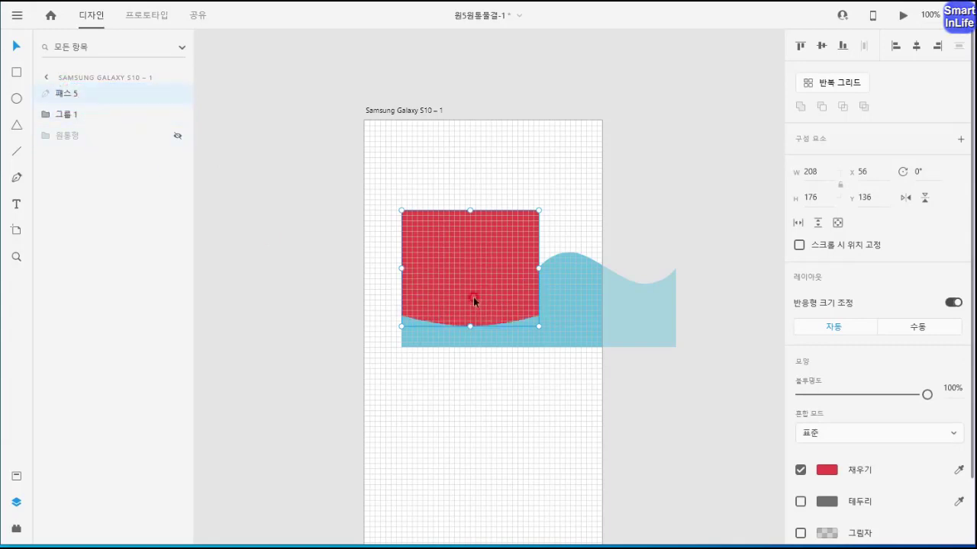
# - Mask the blue wave group with the red body shape
pyautogui.keyDown('shift'); pyautogui.click(567, 307); pyautogui.keyUp('shift')
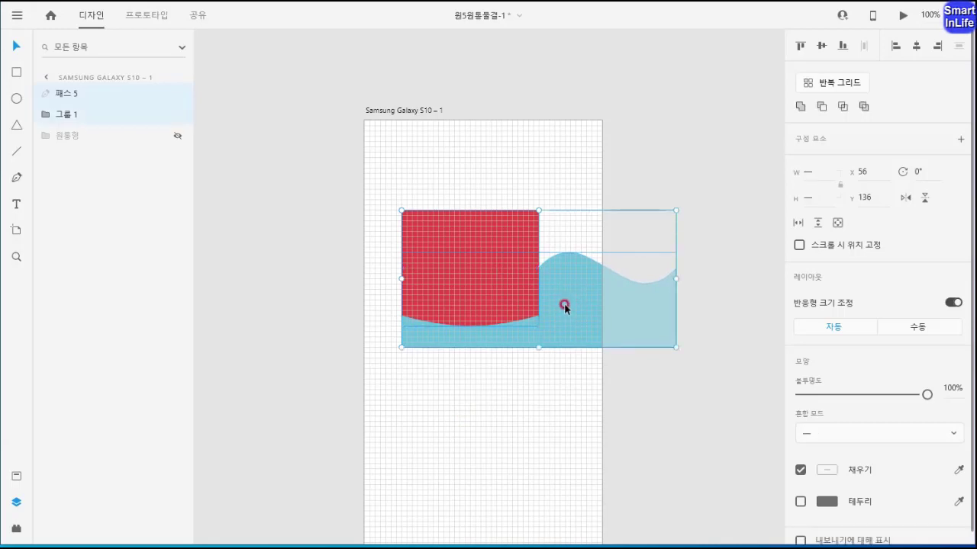
pyautogui.rightClick(436, 282)
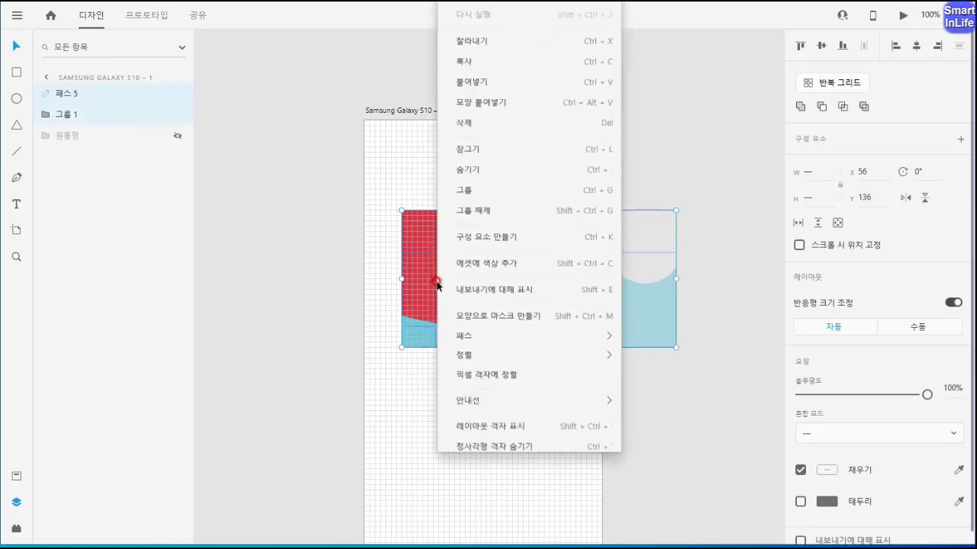
pyautogui.click(499, 310)
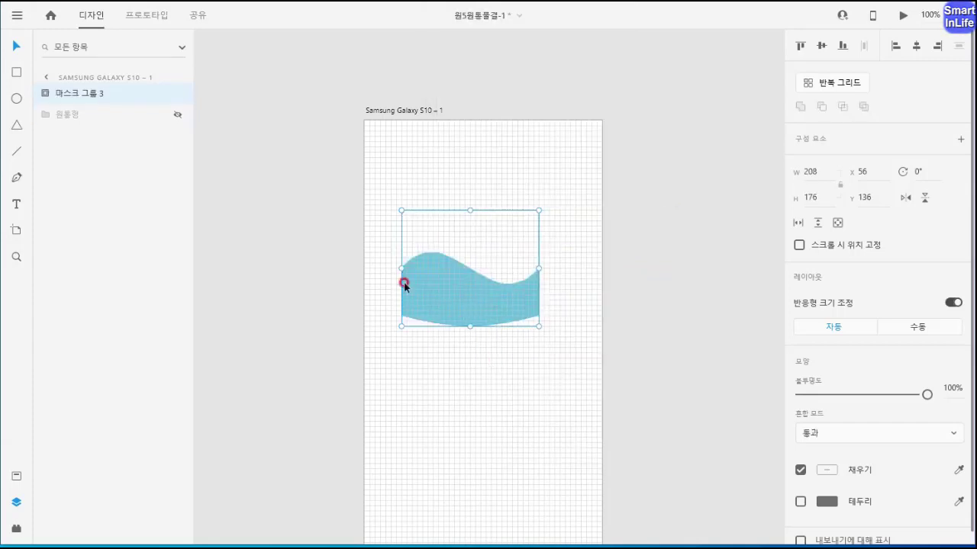
pyautogui.click(478, 399)
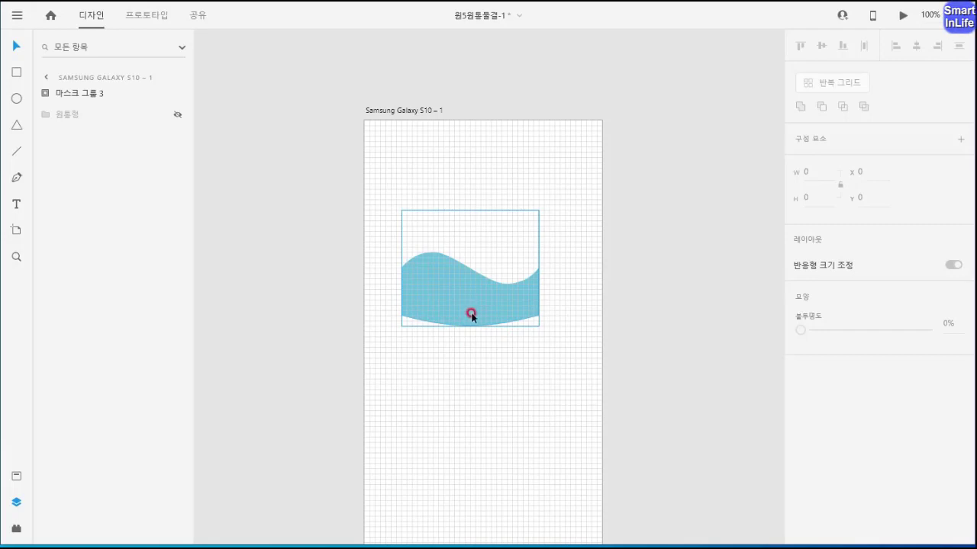
# - Duplicate the wave mask group and shift the wave group inside the copy to X -152, Y 200
pyautogui.click(66, 97)
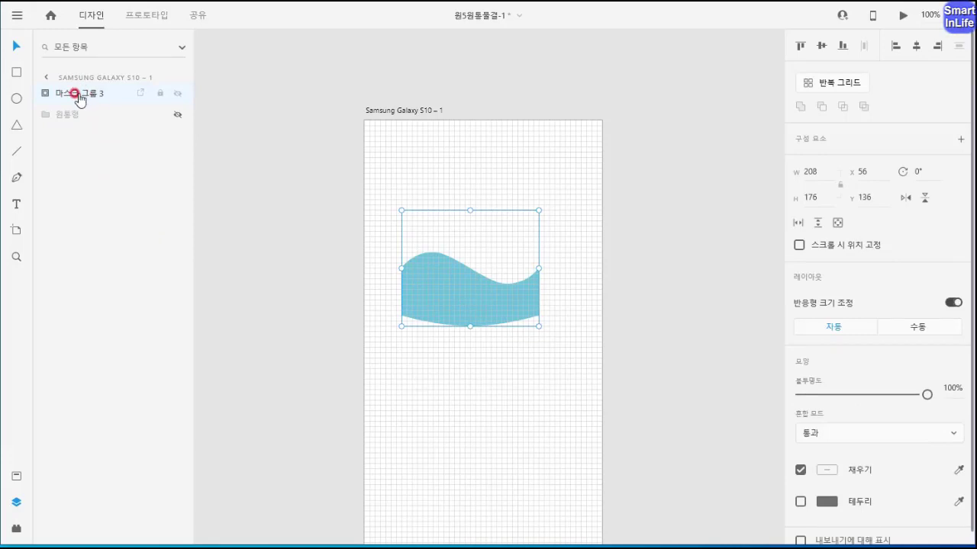
pyautogui.hotkey('ctrl', 'd')
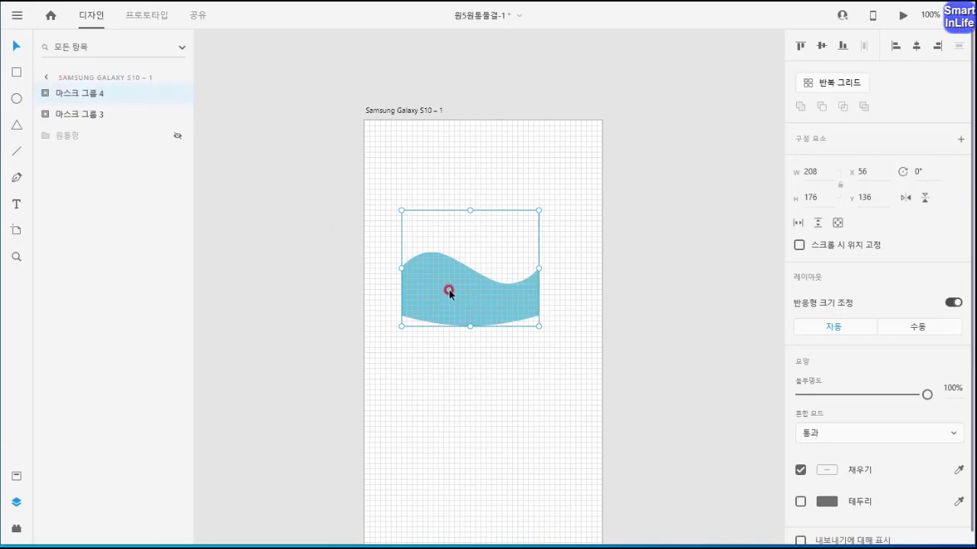
pyautogui.doubleClick(450, 295)
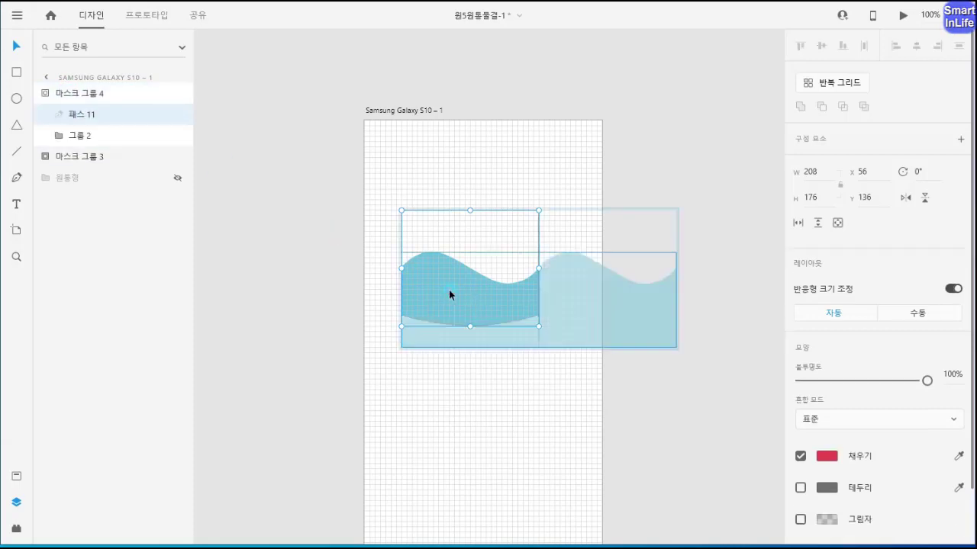
pyautogui.click(576, 311)
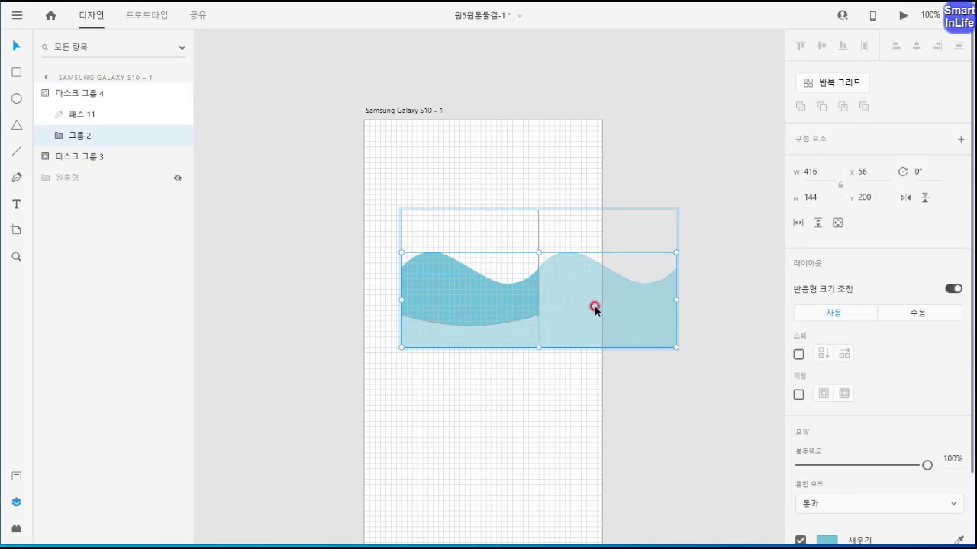
pyautogui.moveTo(592, 309); pyautogui.dragTo(453, 307)
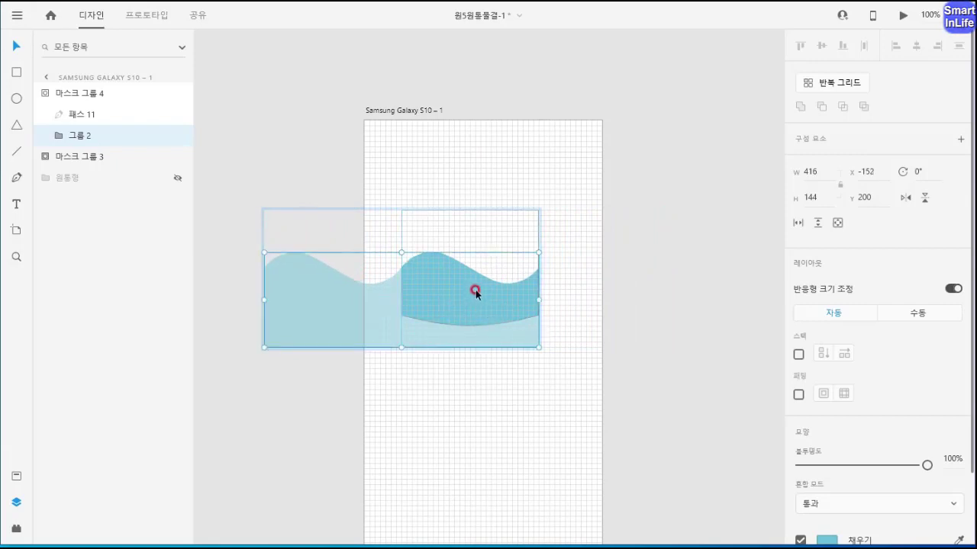
# - Flip the copy's wave group horizontally and fill it with the darker blue #28A2C8
pyautogui.click(905, 198)
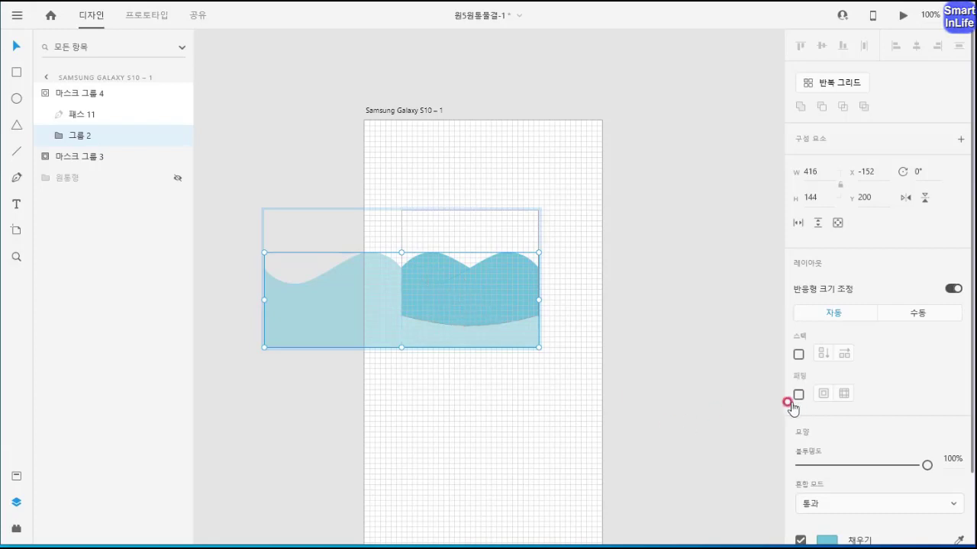
pyautogui.scroll(-2, 858, 425)
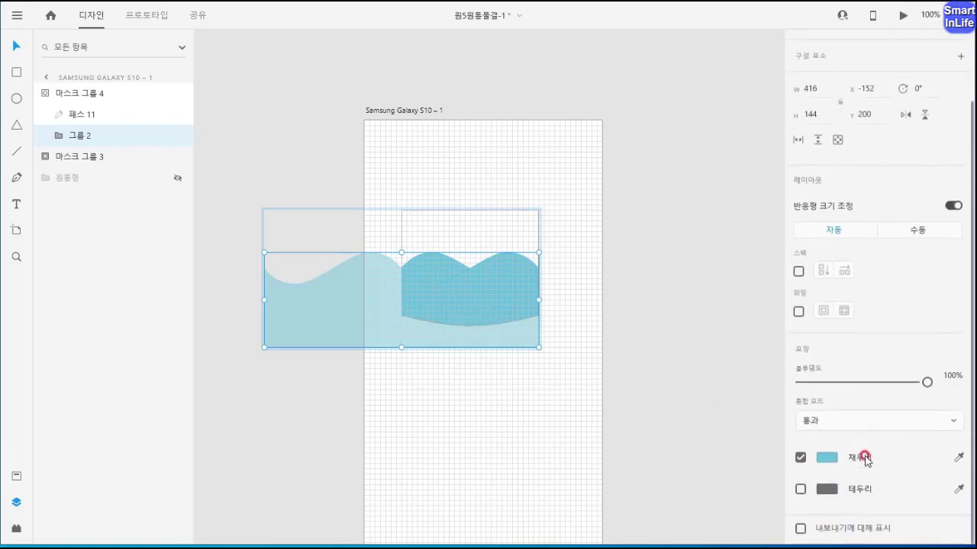
pyautogui.click(827, 458)
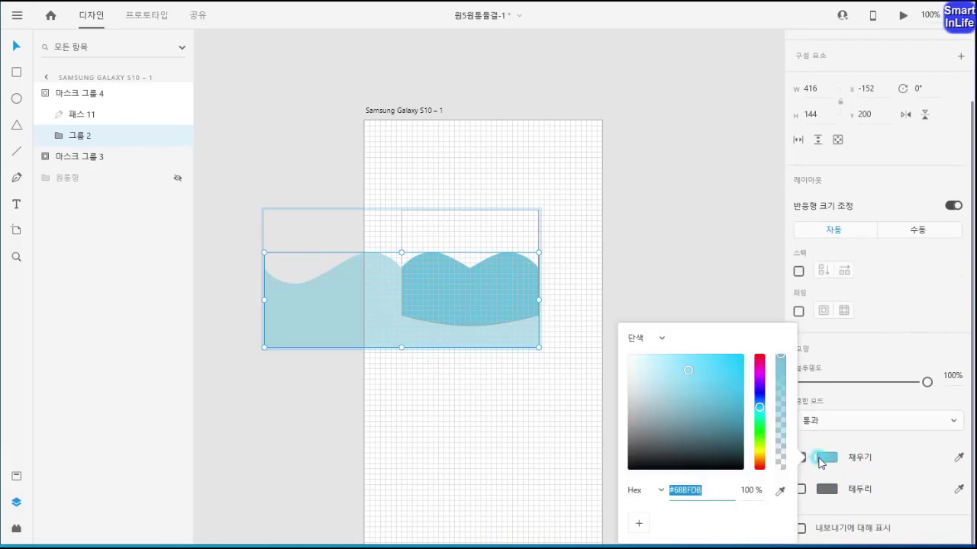
pyautogui.click(720, 379)
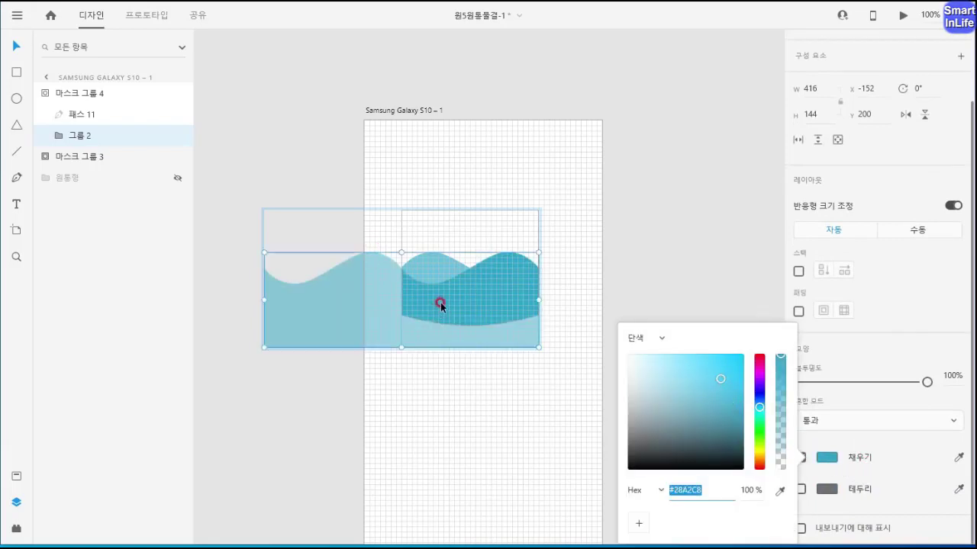
pyautogui.click(417, 383)
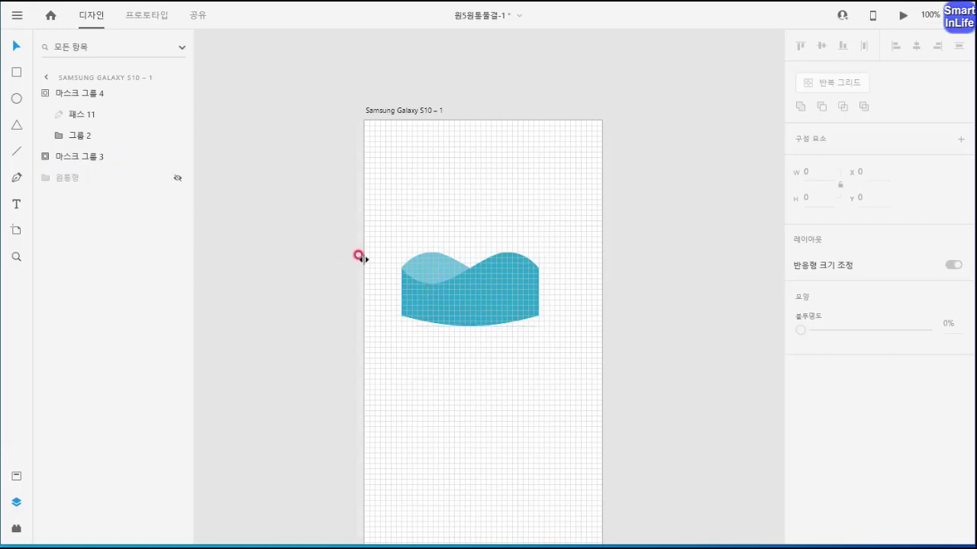
# - Move the darker wave's mask group below the light blue wave's mask group
pyautogui.click(70, 156)
pyautogui.moveTo(76, 99); pyautogui.dragTo(72, 160)
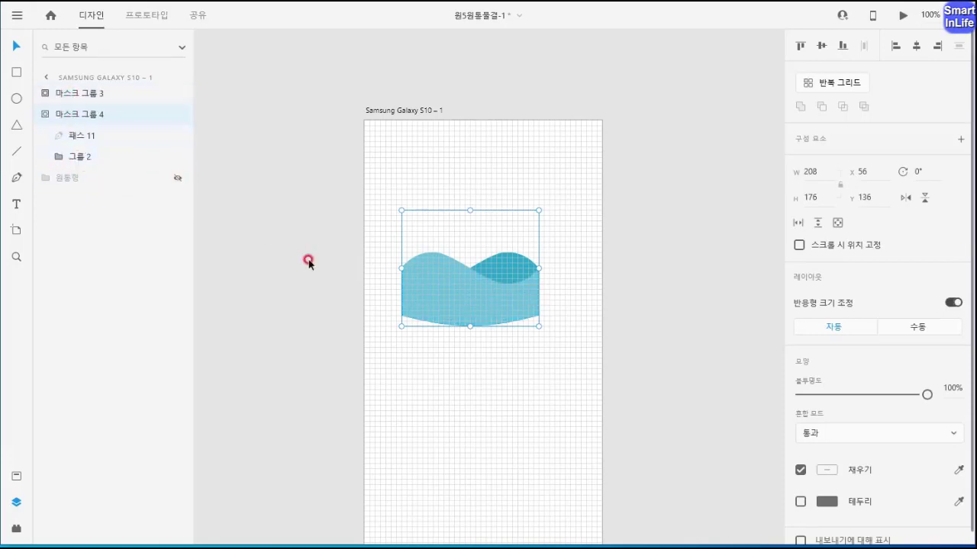
pyautogui.click(479, 368)
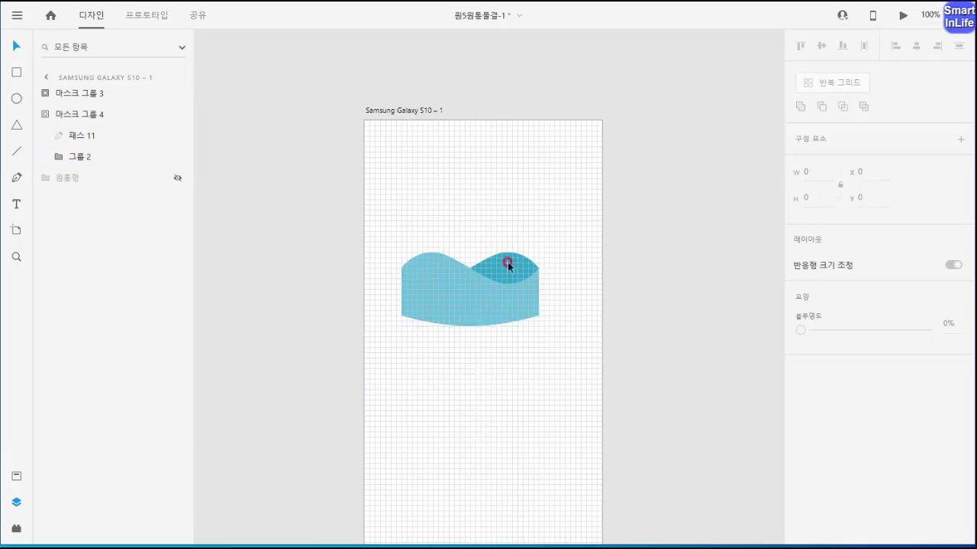
# - Show the hidden cylinder group 원통형 and reduce its opacity to 70%
pyautogui.click(67, 180)
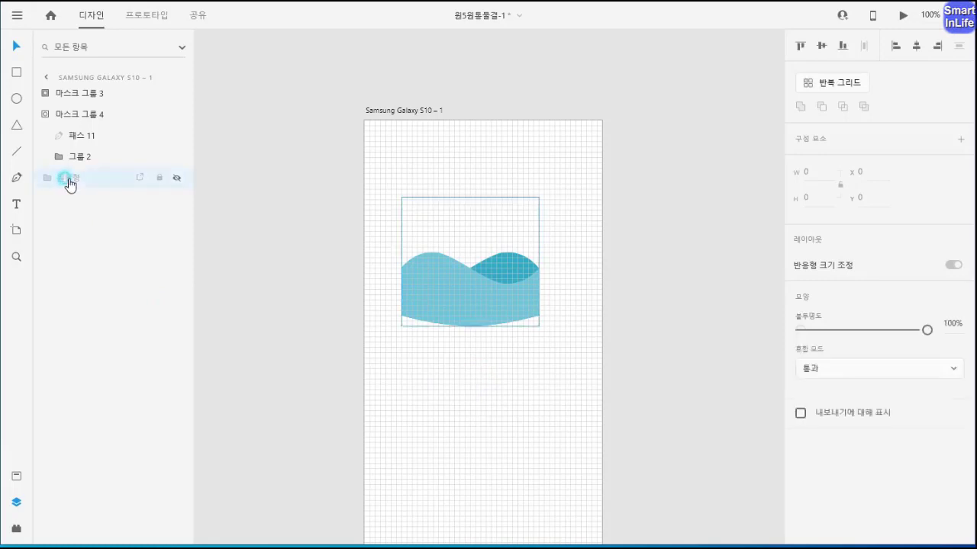
pyautogui.click(176, 179)
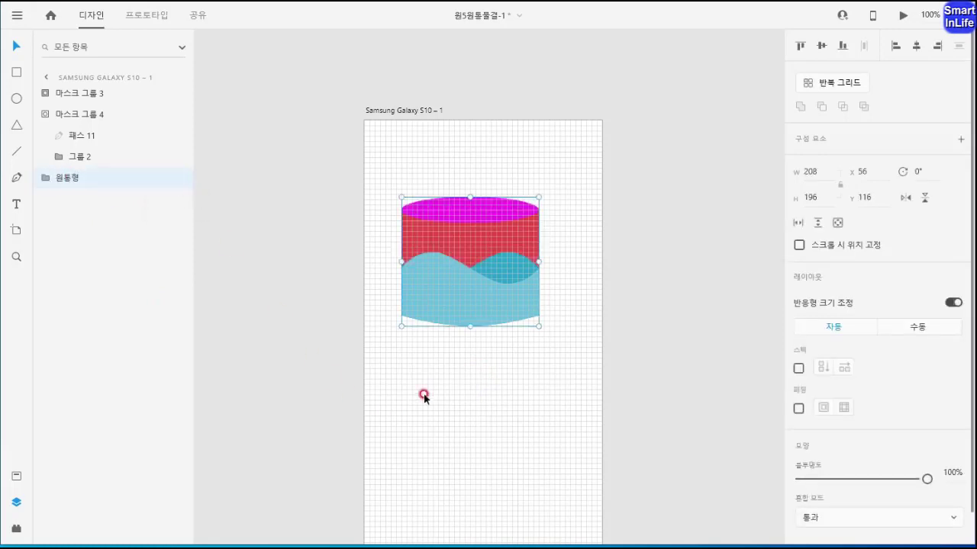
pyautogui.click(475, 366)
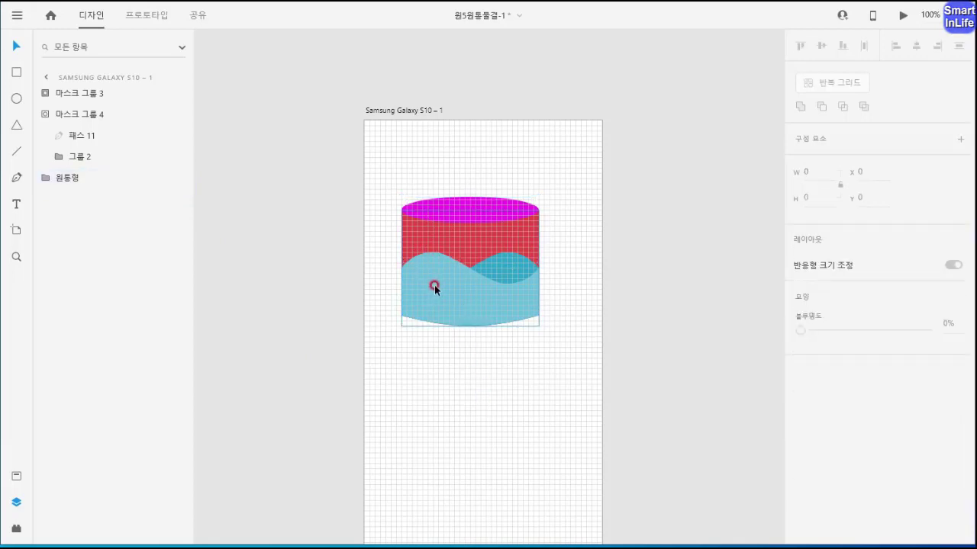
pyautogui.click(457, 220)
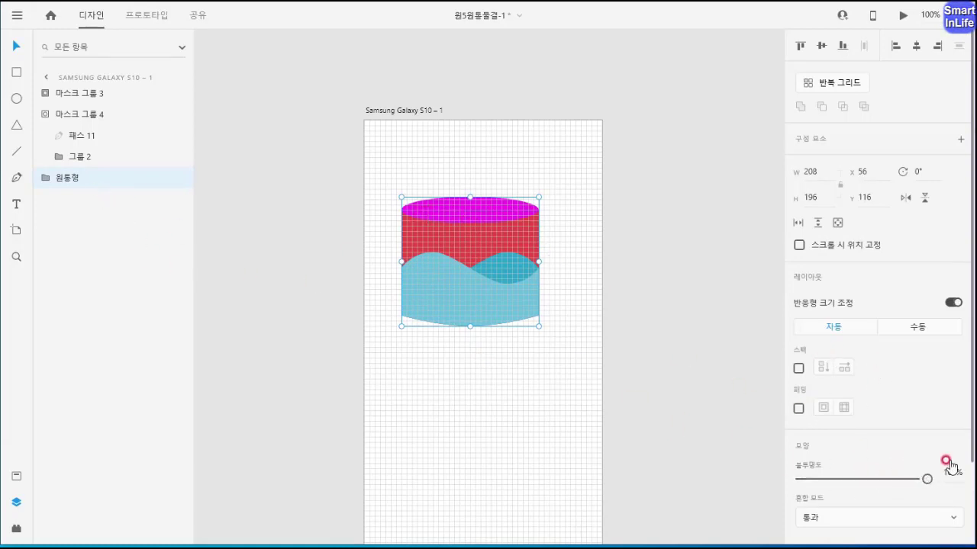
pyautogui.scroll(-1, 952, 465)
pyautogui.scroll(-1, 950, 466)
pyautogui.moveTo(926, 383); pyautogui.dragTo(888, 383)
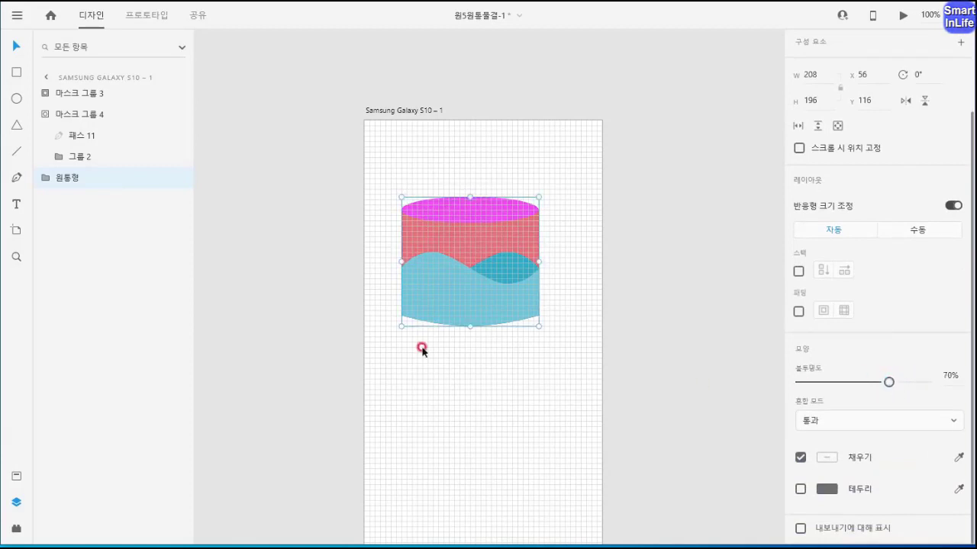
# - Try stacking the semi-transparent cylinder group in front of both wave mask groups
pyautogui.moveTo(68, 181); pyautogui.dragTo(74, 86)
pyautogui.click(557, 381)
pyautogui.click(490, 289)
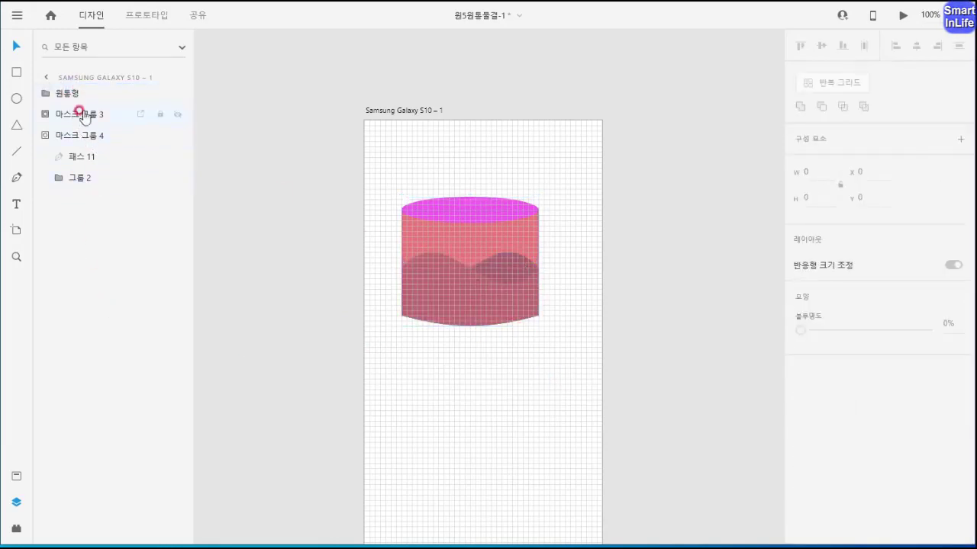
pyautogui.moveTo(74, 96)
pyautogui.mouseDown()
pyautogui.moveTo(72, 191)
pyautogui.moveTo(89, 96)
pyautogui.moveTo(66, 97)
pyautogui.mouseUp()
pyautogui.click(66, 96)
pyautogui.click(65, 116)
pyautogui.click(66, 137)
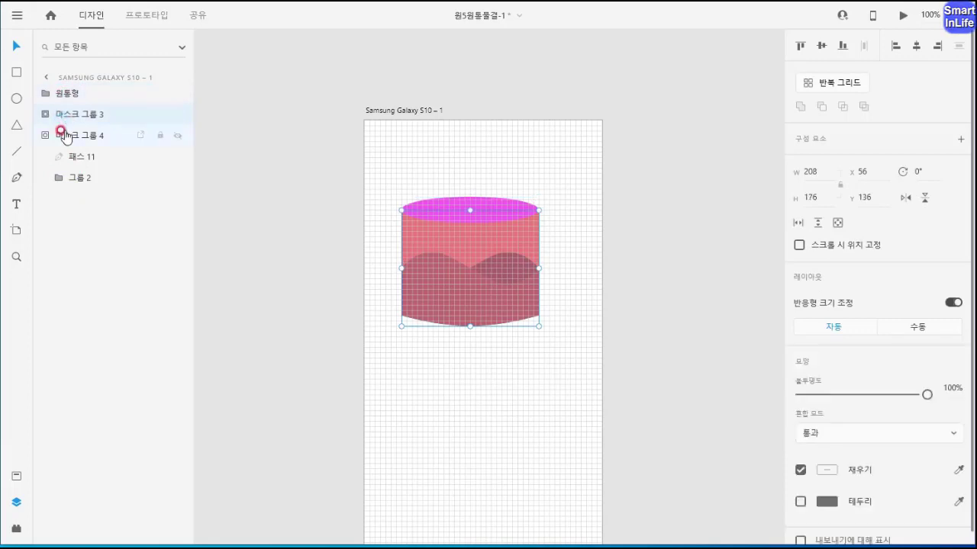
pyautogui.click(278, 266)
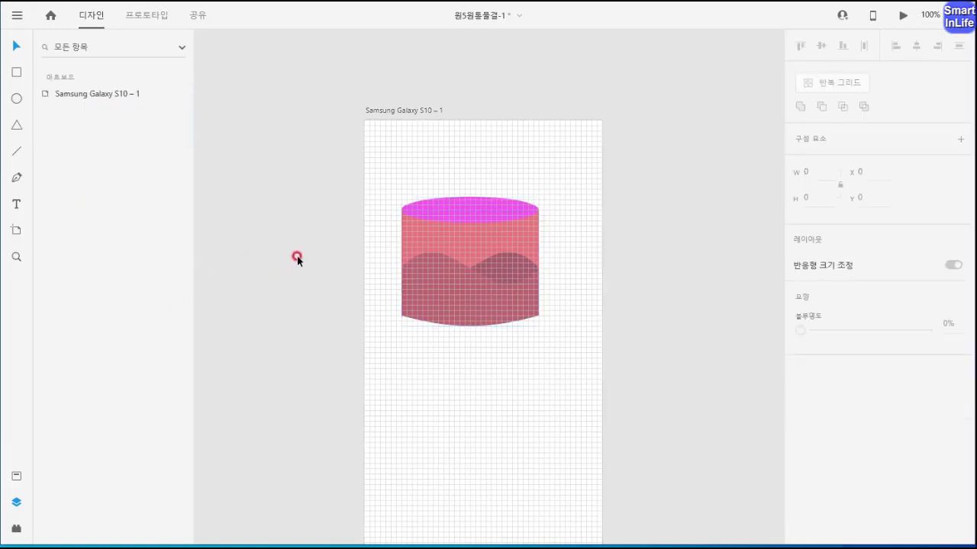
pyautogui.click(453, 258)
pyautogui.click(356, 351)
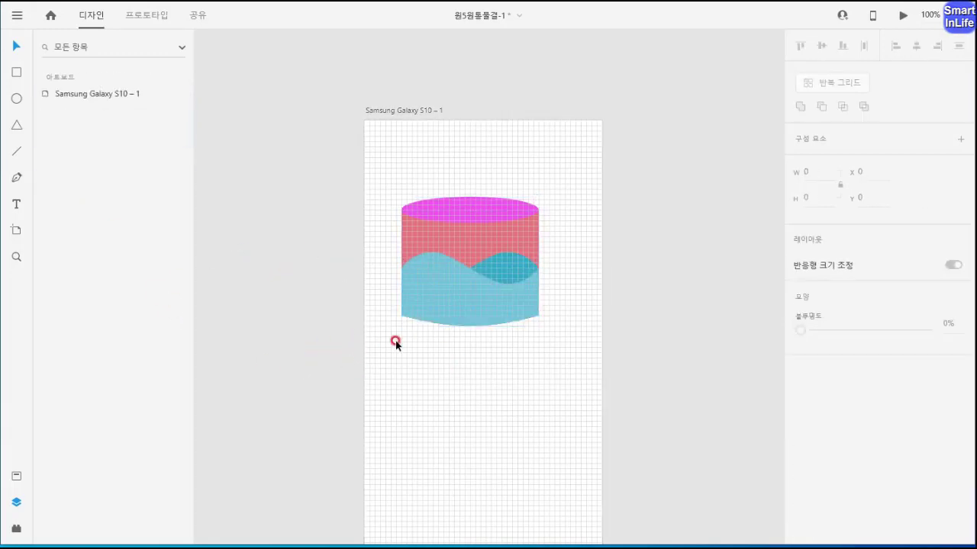
# - Move the Samsung Galaxy S10 – 1 artboard to X 716, Y -90 and place a duplicate beside it at X 1127
pyautogui.click(389, 110)
pyautogui.moveTo(392, 111); pyautogui.dragTo(307, 108)
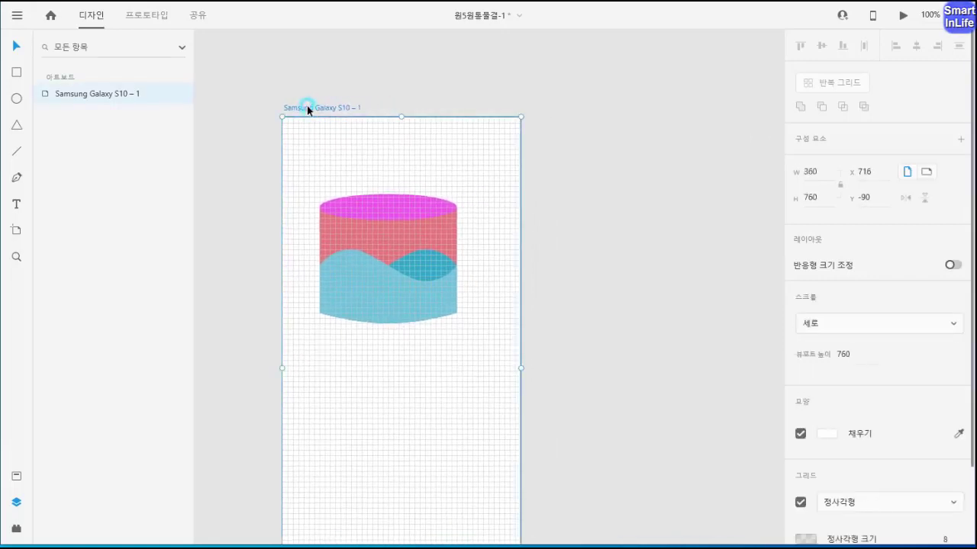
pyautogui.moveTo(306, 110); pyautogui.dragTo(578, 109)
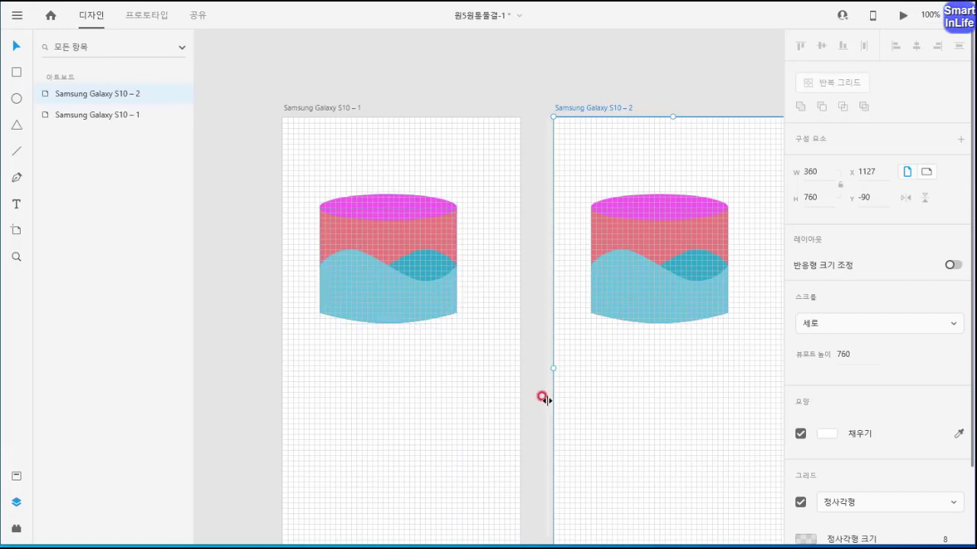
# - On the second artboard, shift the darker wave group inside its mask group to X 56, Y 200
pyautogui.click(649, 290)
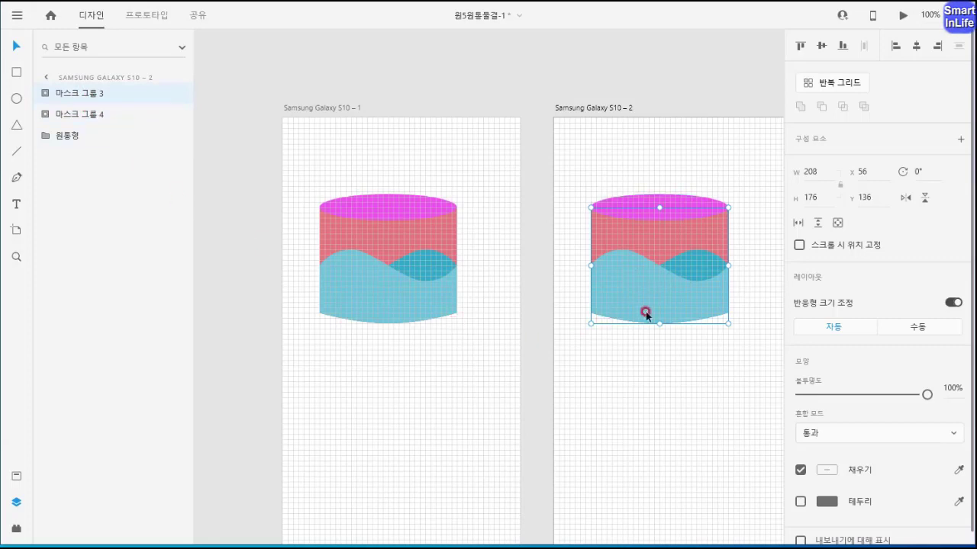
pyautogui.click(44, 113)
pyautogui.click(73, 163)
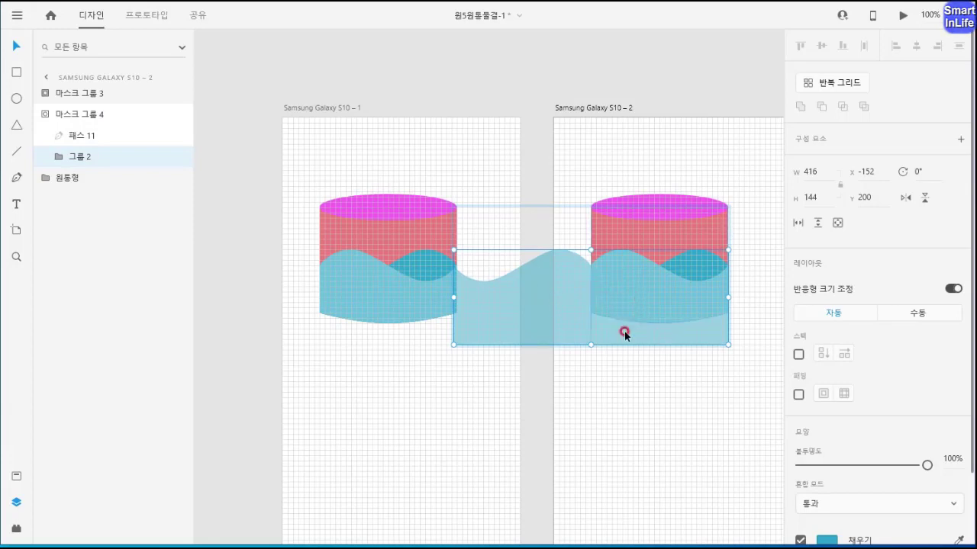
pyautogui.moveTo(489, 308); pyautogui.dragTo(628, 311)
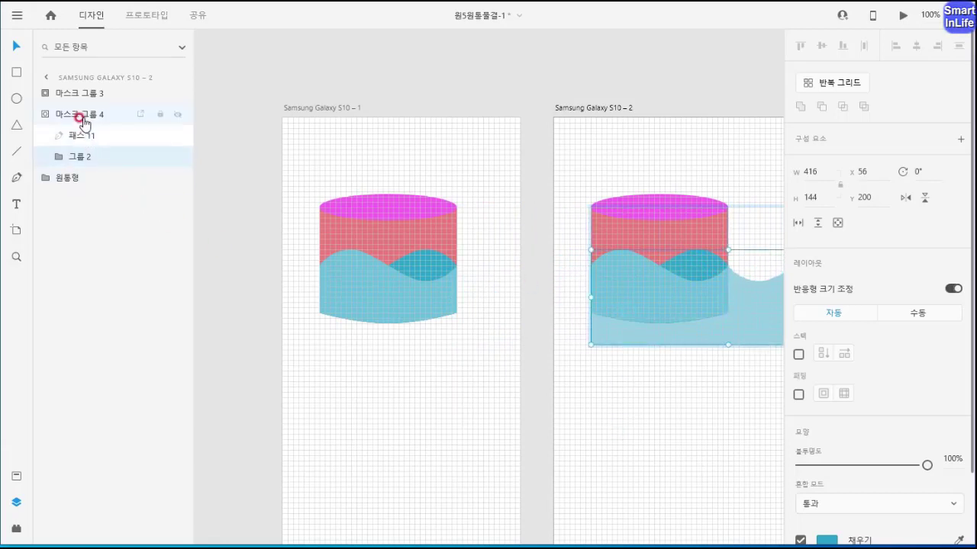
# - On the second artboard, shift the lighter wave group 그룹 1 inside 마스크 그룹 3 leftward until its right end meets the cylinder's right edge
pyautogui.click(51, 94)
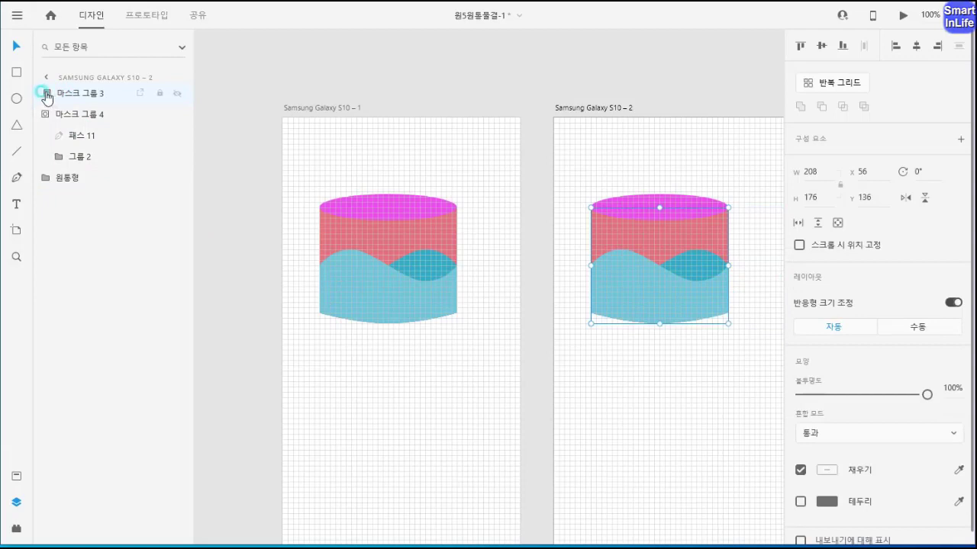
pyautogui.click(46, 93)
pyautogui.click(106, 139)
pyautogui.click(662, 310)
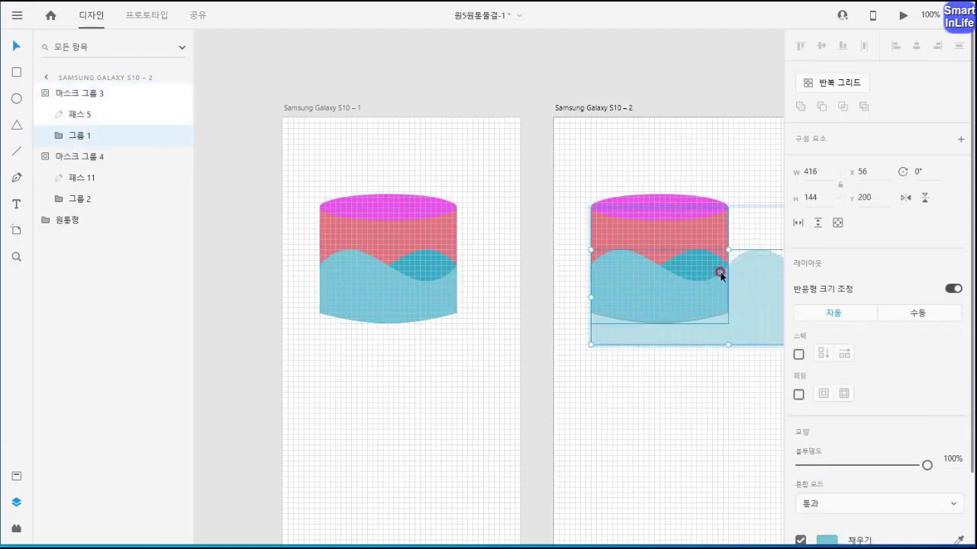
pyautogui.moveTo(760, 308); pyautogui.dragTo(613, 300)
pyautogui.moveTo(616, 302); pyautogui.dragTo(630, 304)
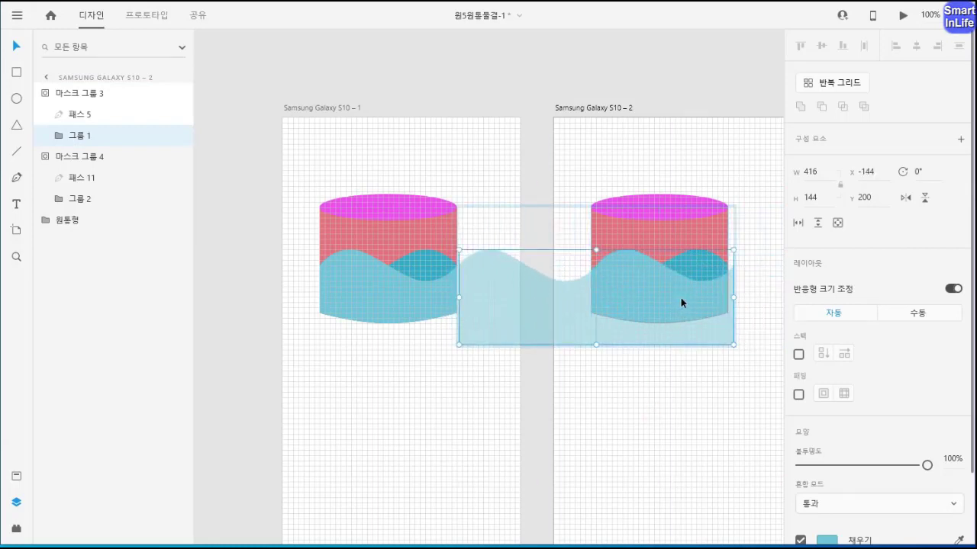
pyautogui.click(700, 402)
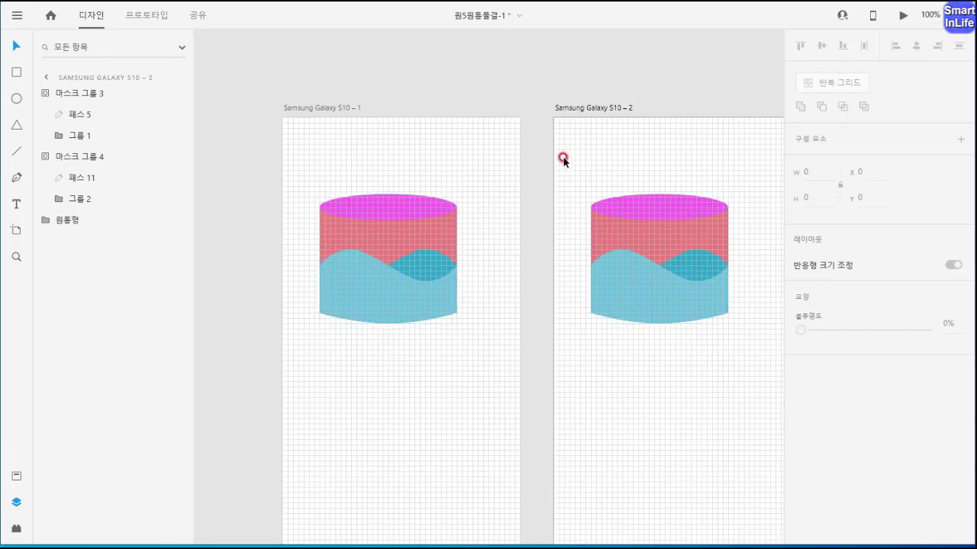
# - In Prototype mode, link the Samsung Galaxy S10 – 1 artboard to Samsung Galaxy S10 – 2
pyautogui.click(150, 15)
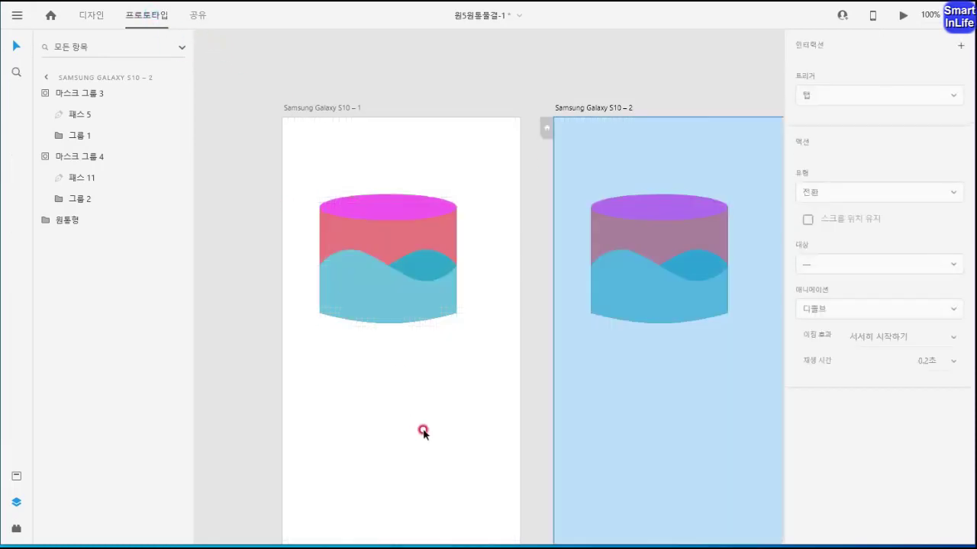
pyautogui.click(411, 366)
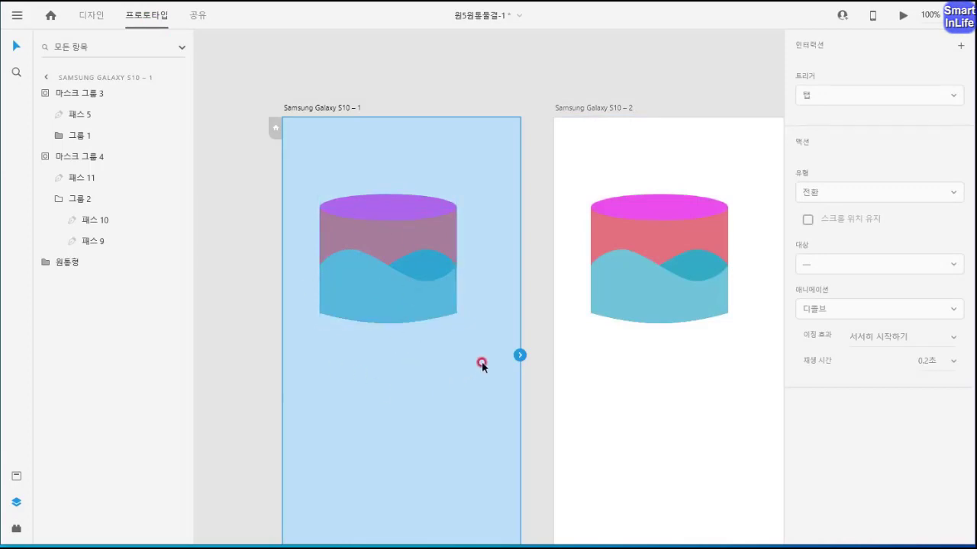
pyautogui.moveTo(517, 356); pyautogui.dragTo(640, 495)
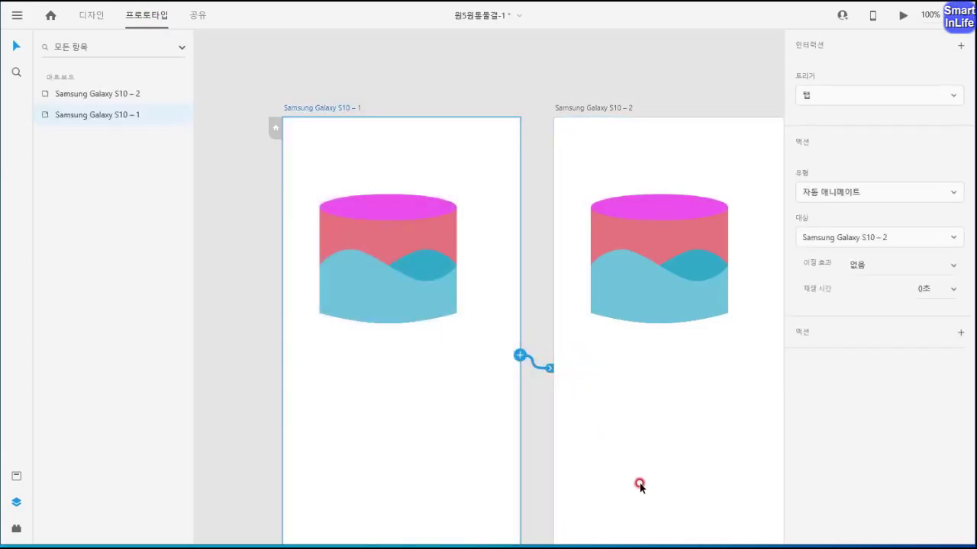
# - Set the link's trigger to time (시간) and its auto-animate duration to 3 seconds
pyautogui.click(842, 96)
pyautogui.click(827, 147)
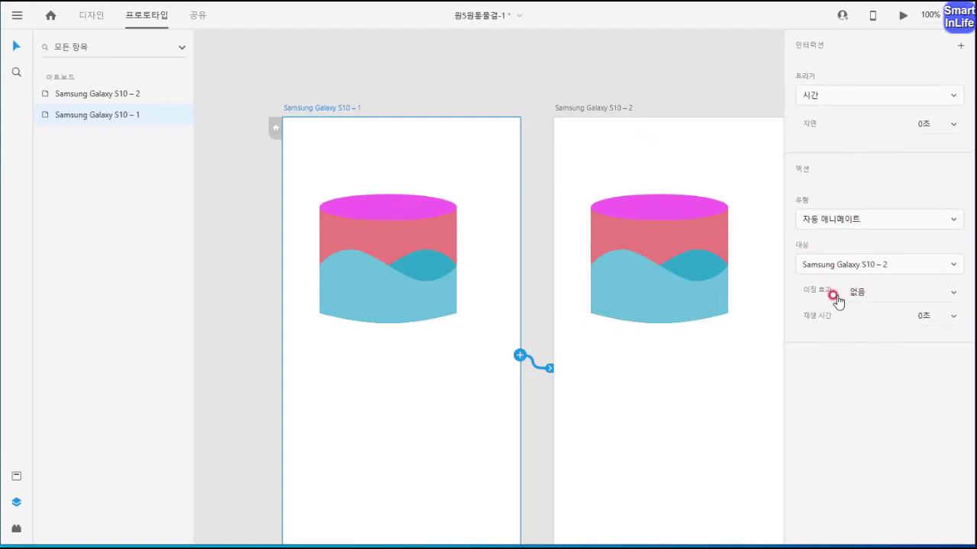
pyautogui.click(909, 314)
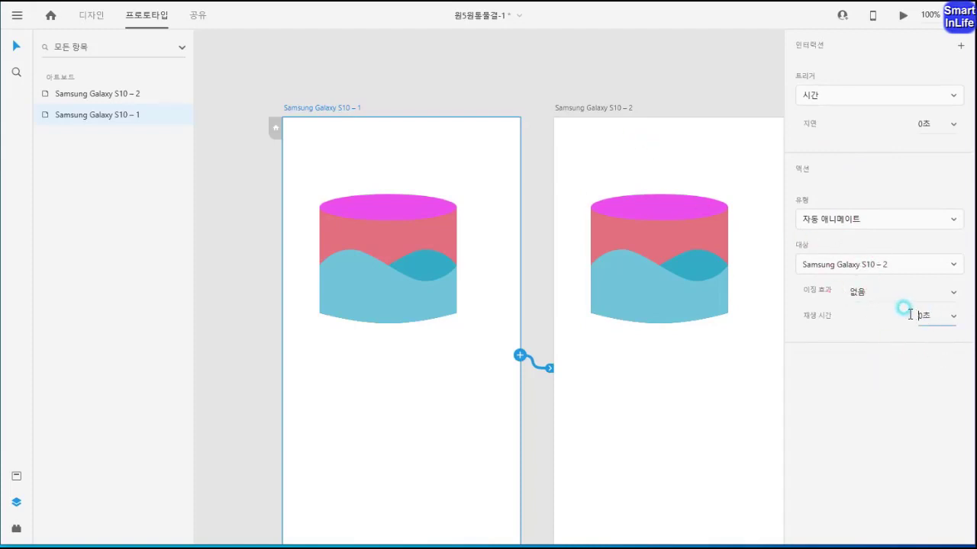
pyautogui.click(951, 322)
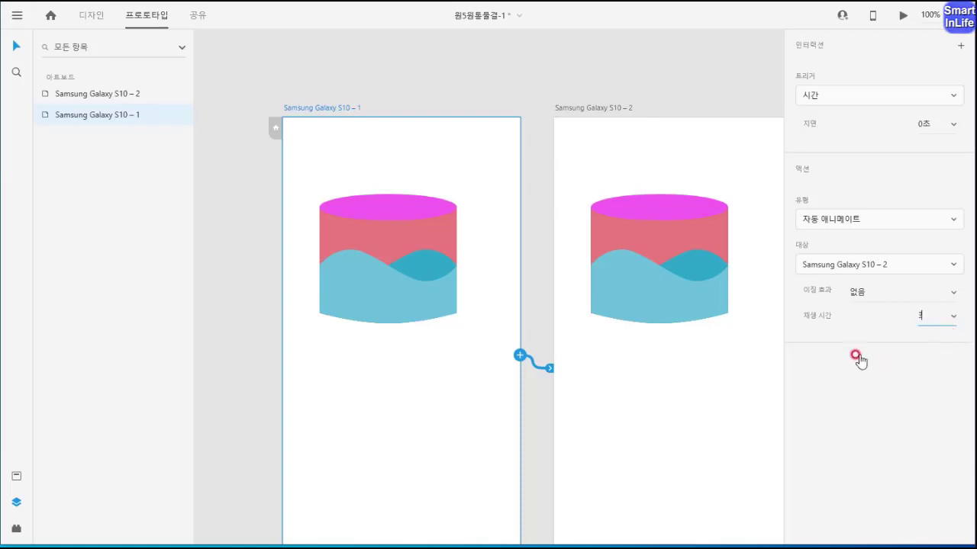
pyautogui.click(646, 391)
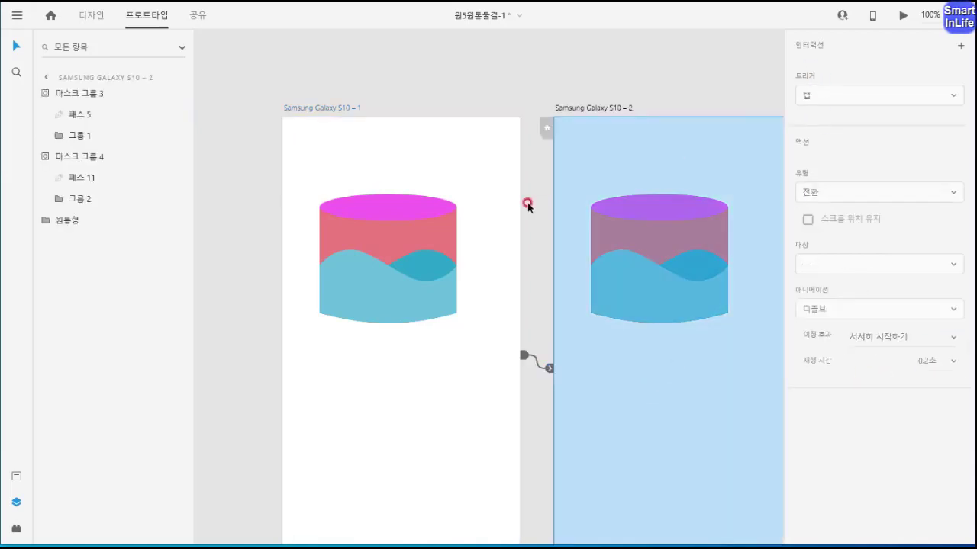
# - Preview the wave animation from the Samsung Galaxy S10 – 1 artboard and close the preview
pyautogui.click(468, 131)
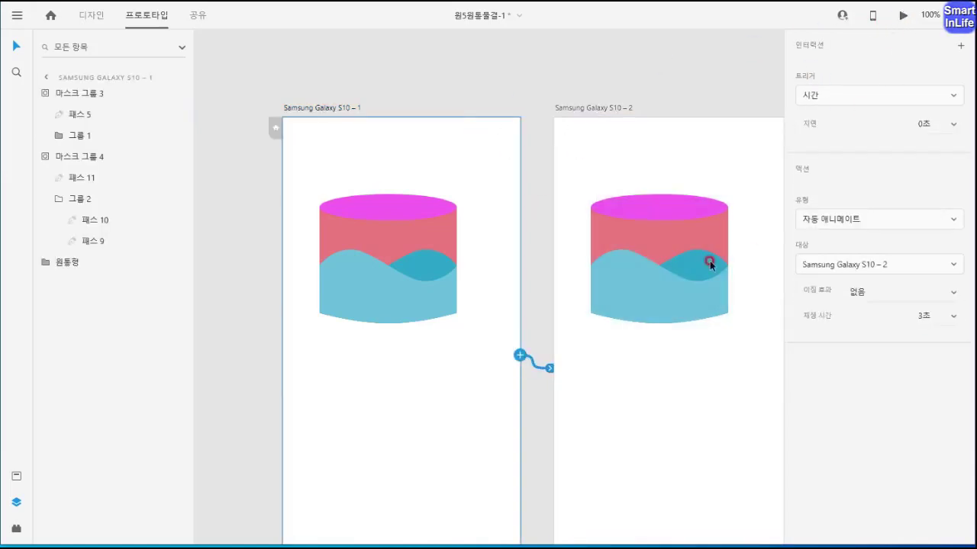
pyautogui.hotkey('ctrl', 'Return')
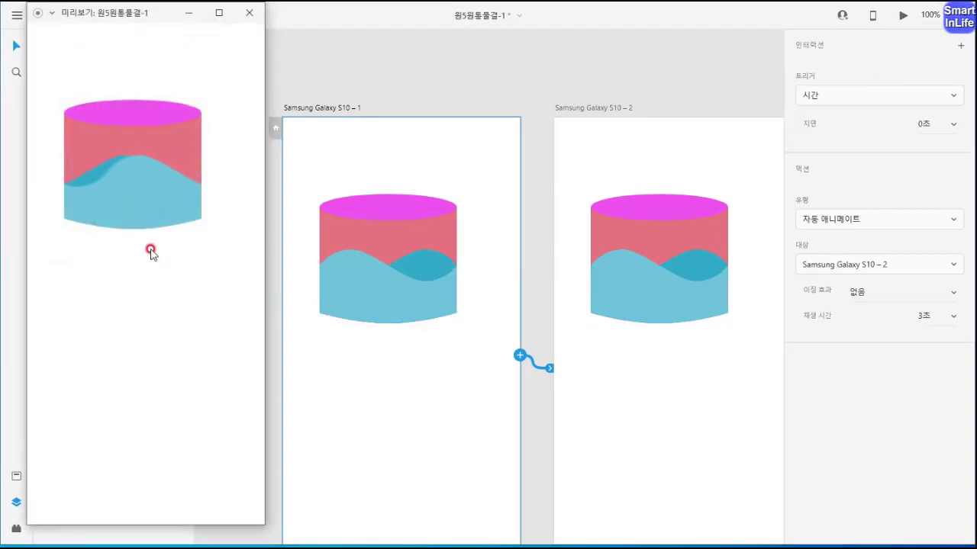
pyautogui.click(249, 12)
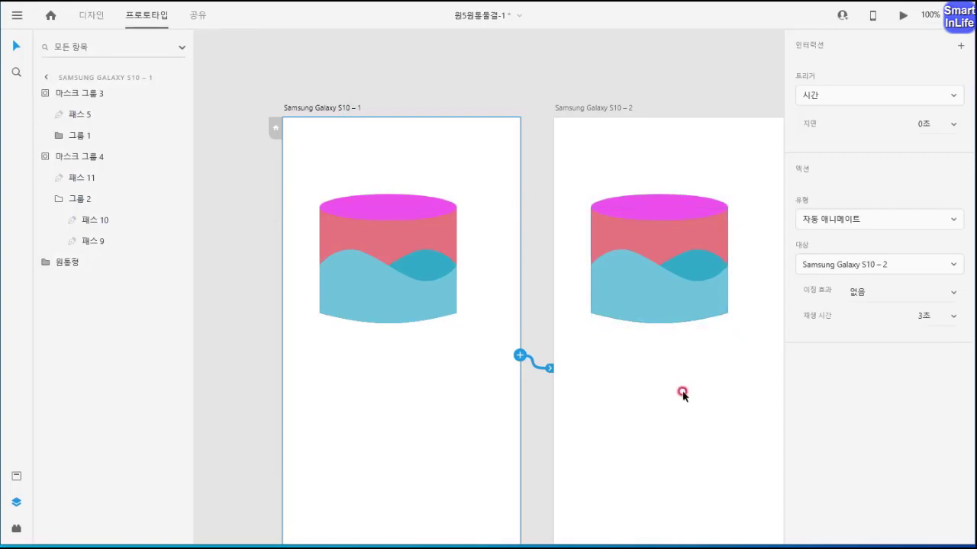
# - Link the Samsung Galaxy S10 – 2 artboard back to Samsung Galaxy S10 – 1 with a time-triggered, 3-second auto-animate
pyautogui.click(616, 131)
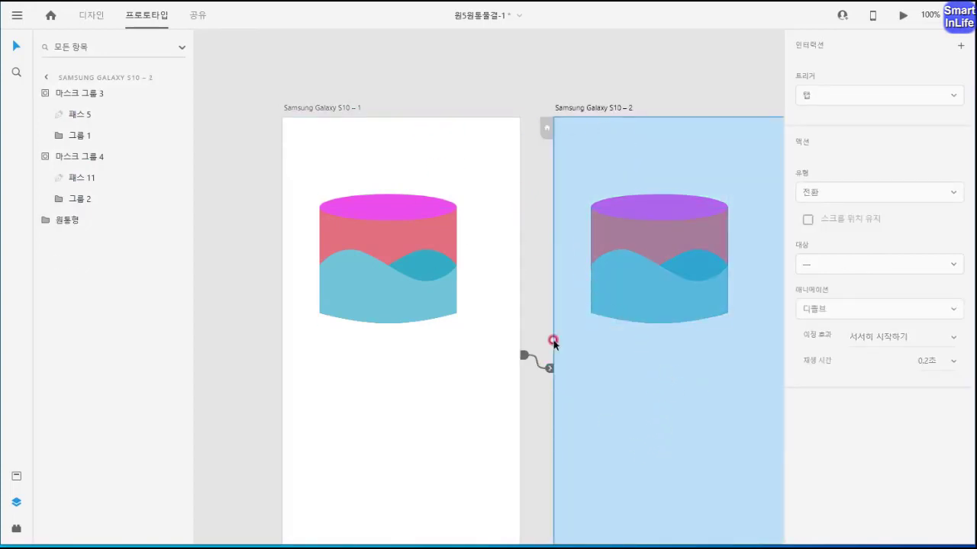
pyautogui.moveTo(628, 280); pyautogui.dragTo(546, 351)
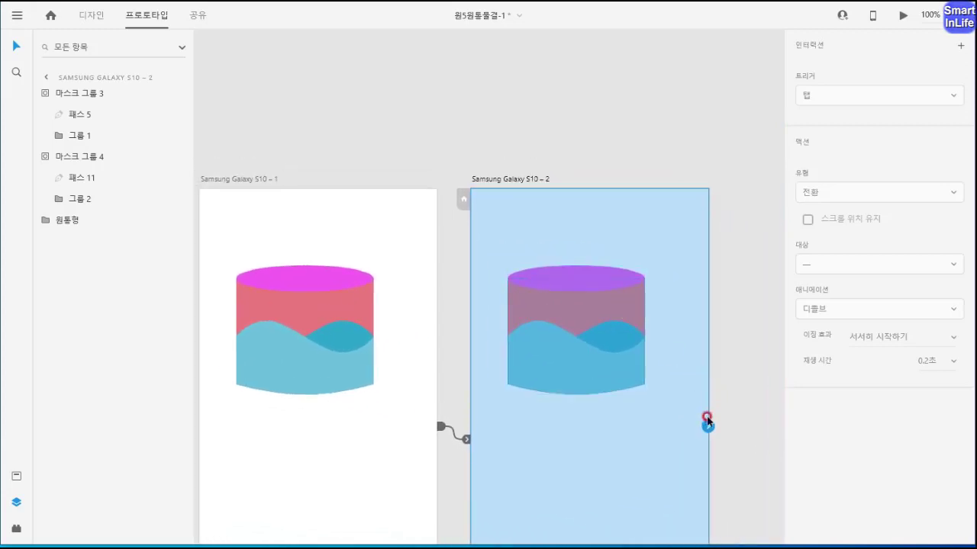
pyautogui.moveTo(708, 427); pyautogui.dragTo(427, 343)
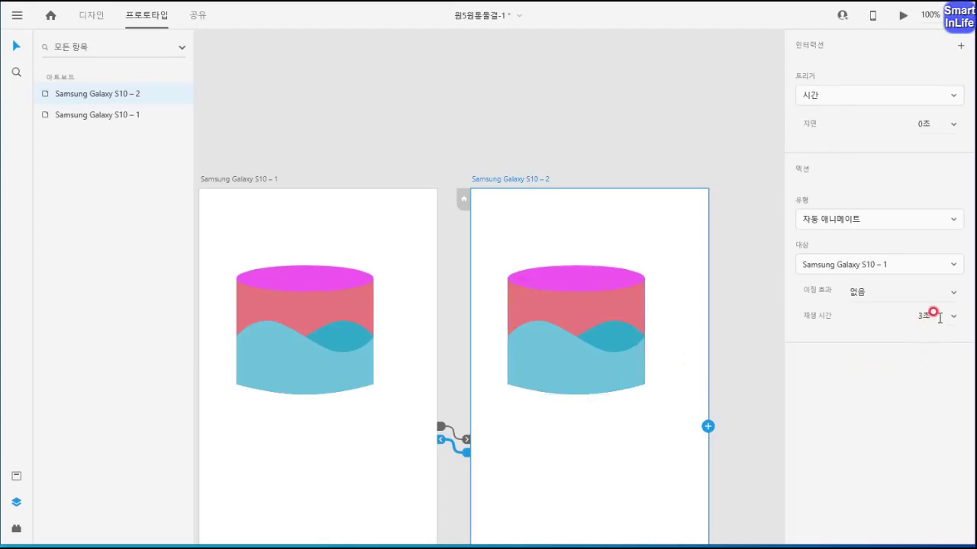
pyautogui.moveTo(939, 317); pyautogui.dragTo(921, 318)
# - Preview the two-way wave animation starting from Samsung Galaxy S10 – 1, moving the preview window around to compare it with both artboards
pyautogui.click(338, 219)
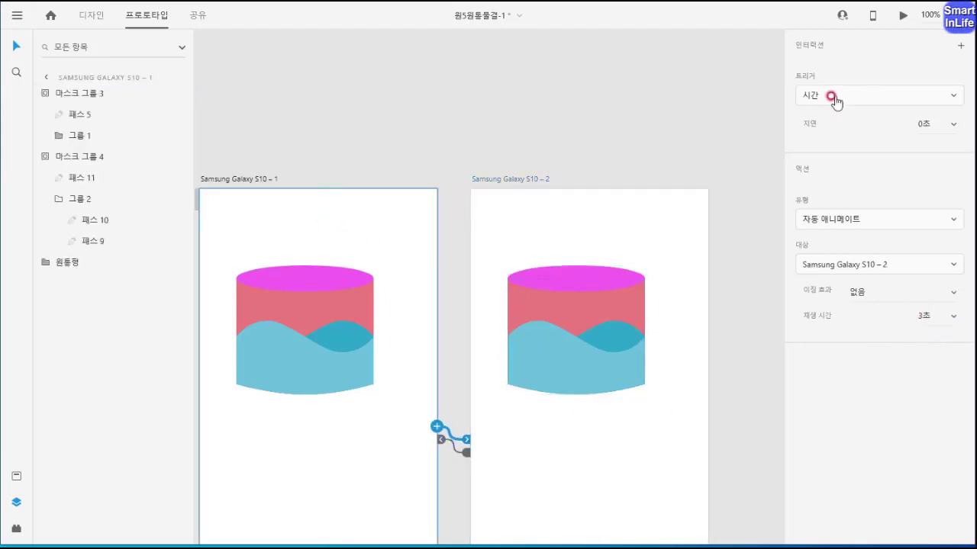
pyautogui.click(904, 17)
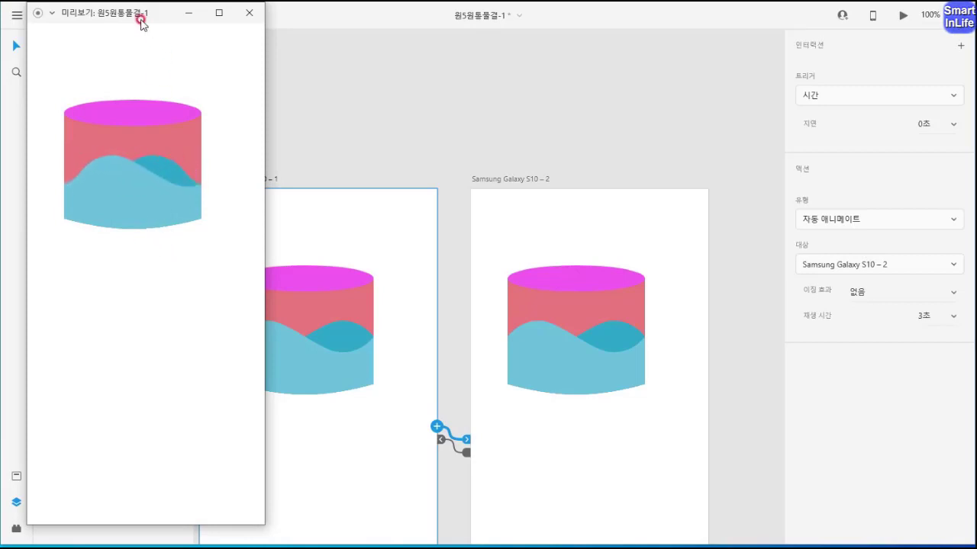
pyautogui.moveTo(141, 13); pyautogui.dragTo(454, 19)
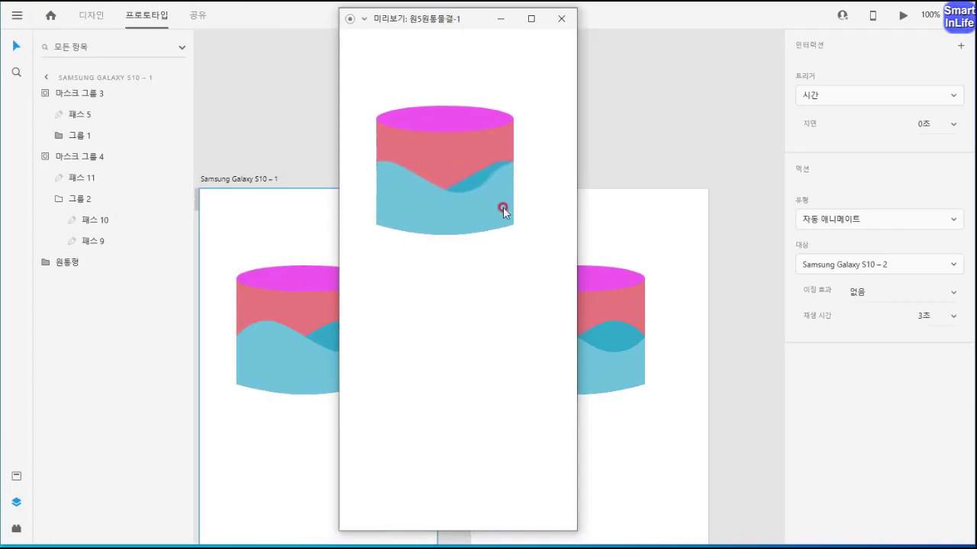
pyautogui.moveTo(462, 20); pyautogui.dragTo(597, 34)
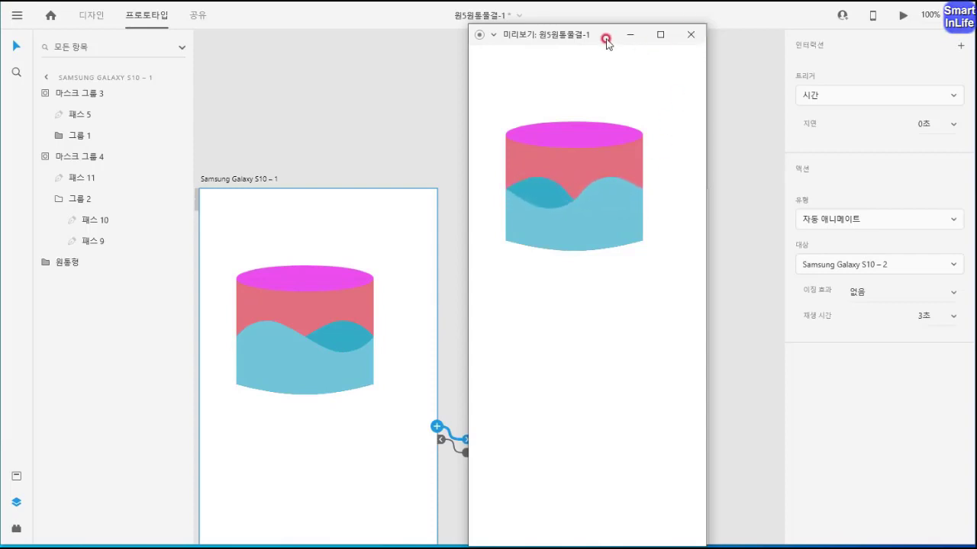
pyautogui.moveTo(607, 44); pyautogui.dragTo(158, 40)
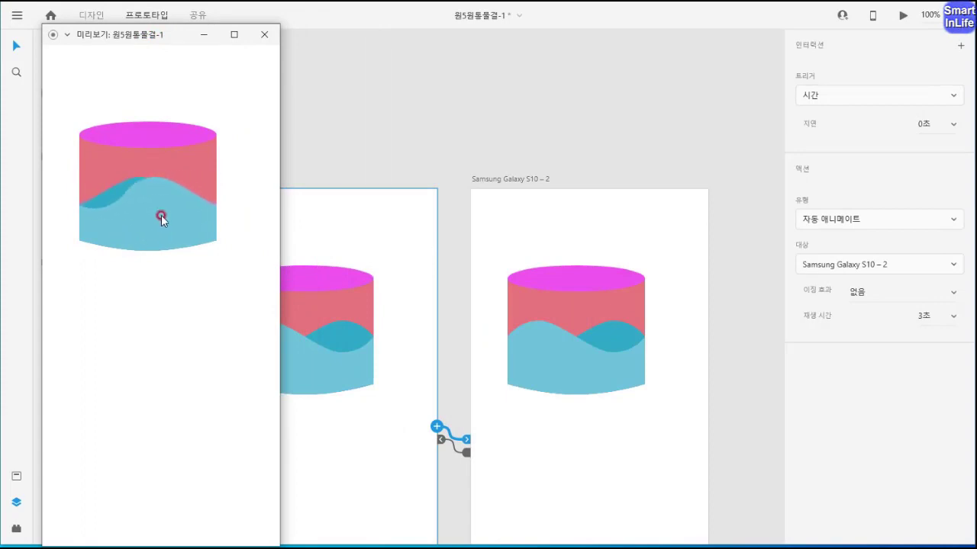
pyautogui.moveTo(166, 41); pyautogui.dragTo(214, 35)
pyautogui.click(236, 193)
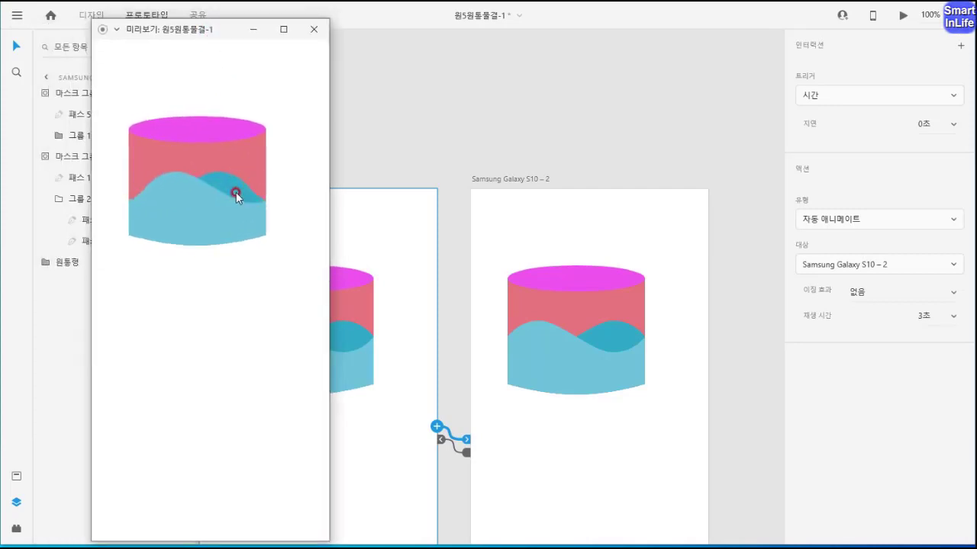